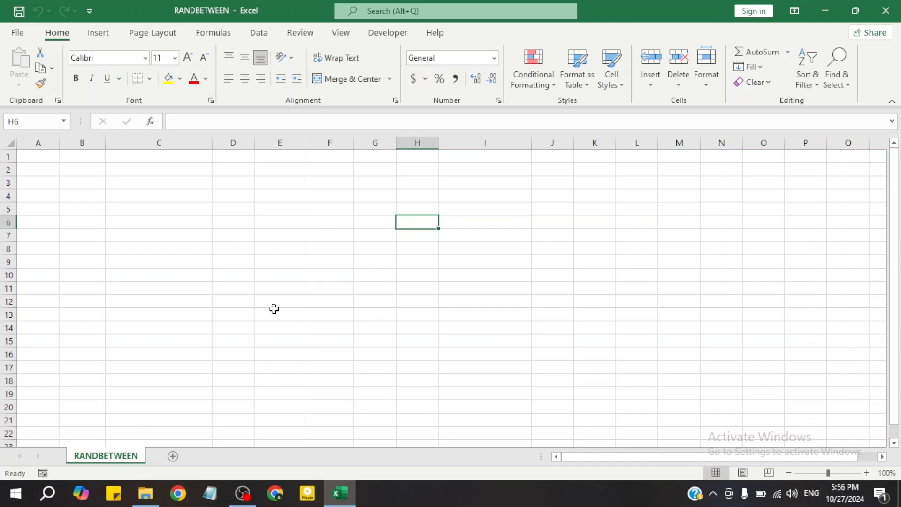
- Enter the label RANDBETWEEN in cell C7
{"action": "left_click", "coordinate": [185, 235]}
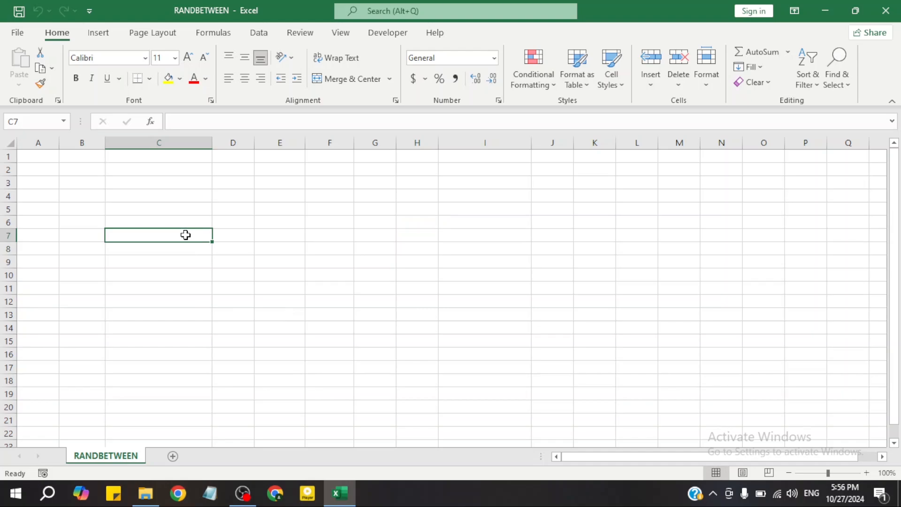
{"action": "type", "text": "R"}
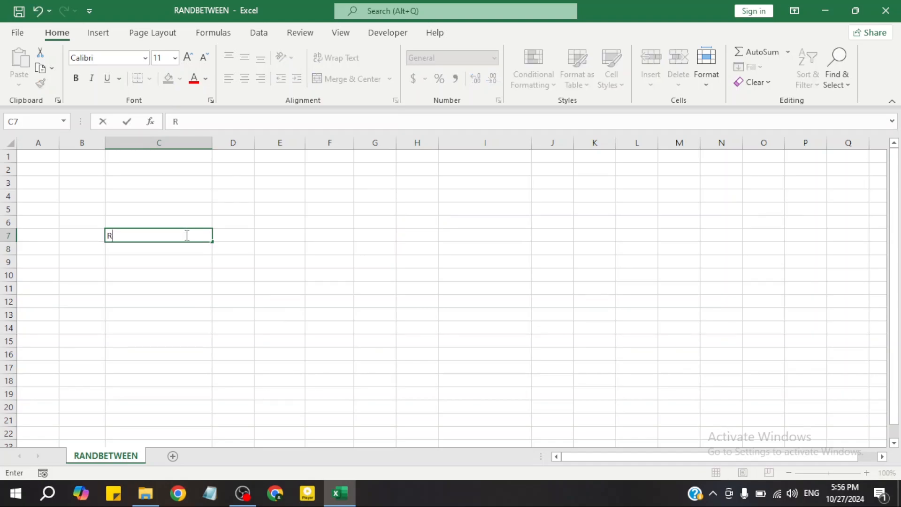
{"action": "type", "text": "ANDBETWEEN"}
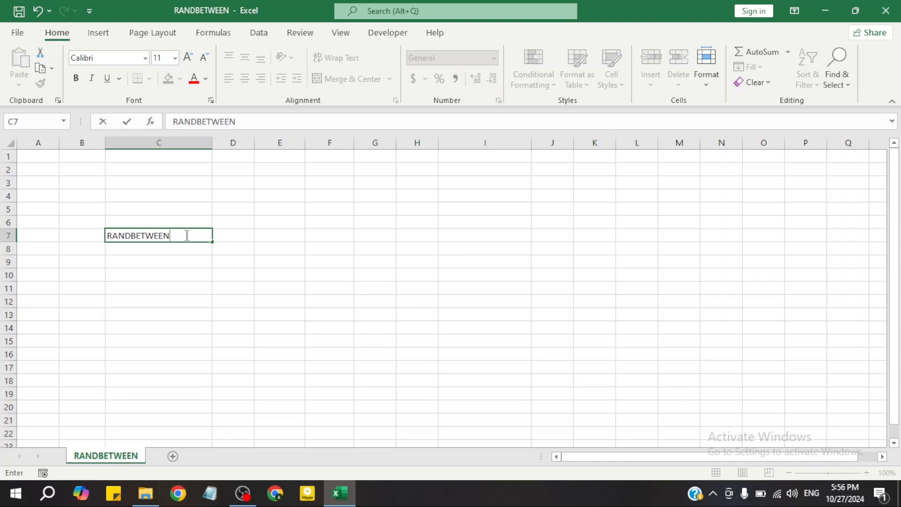
{"action": "key", "text": "Return"}
{"action": "left_click", "coordinate": [157, 234]}
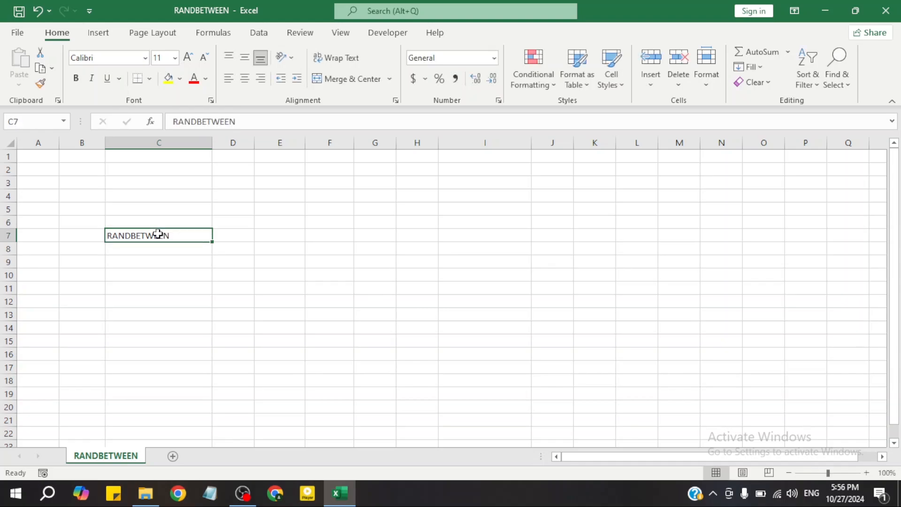
{"action": "left_click", "coordinate": [141, 251]}
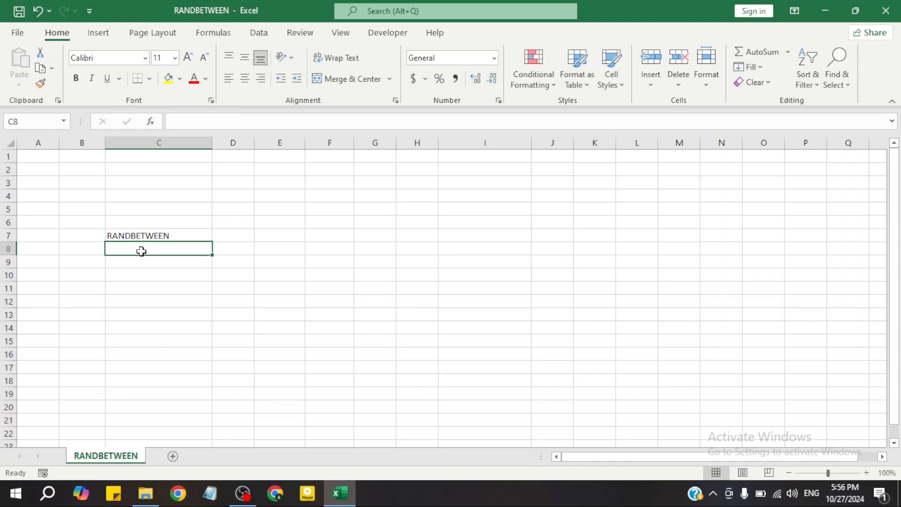
{"action": "left_click", "coordinate": [146, 235]}
{"action": "left_click", "coordinate": [148, 250]}
{"action": "left_click", "coordinate": [120, 234]}
- Enter the words RANDOM in cell C8 and BETWEEN in cell C9, beneath the RANDBETWEEN label
{"action": "double_click", "coordinate": [127, 250]}
{"action": "type", "text": "RANDOM"}
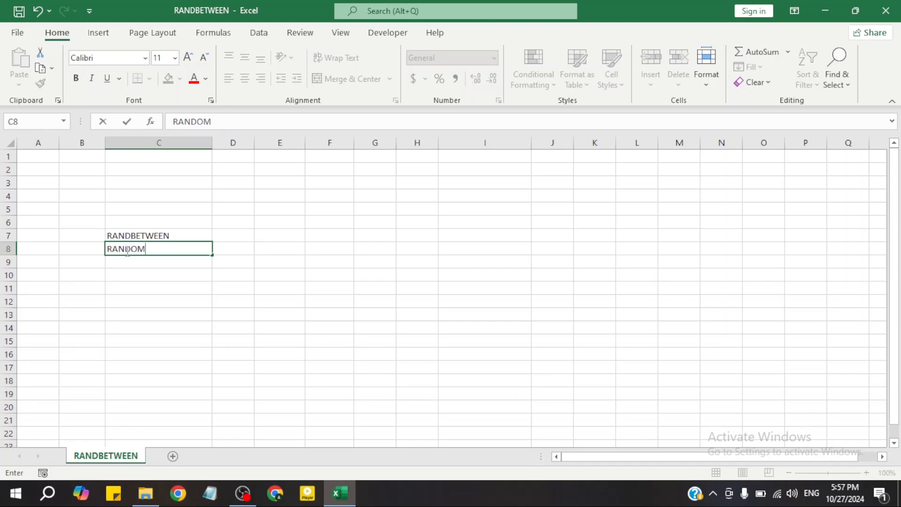
{"action": "key", "text": "Return"}
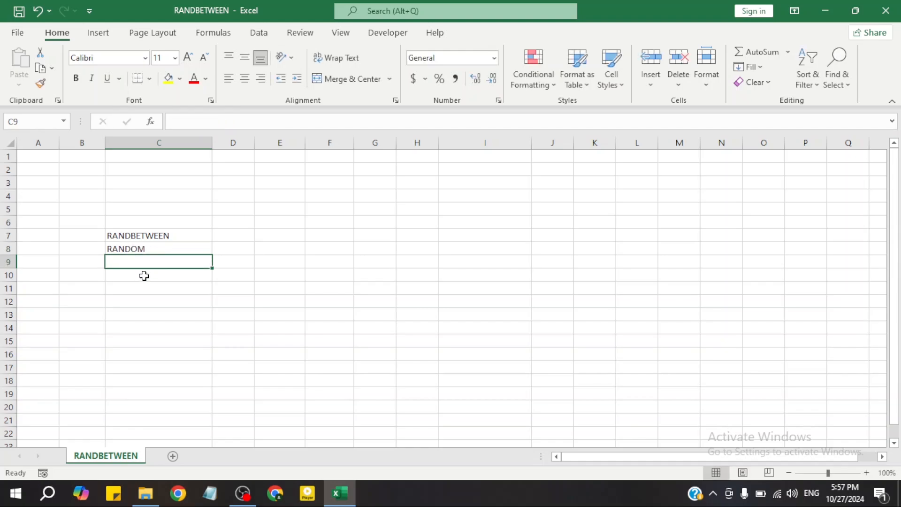
{"action": "type", "text": "BETW"}
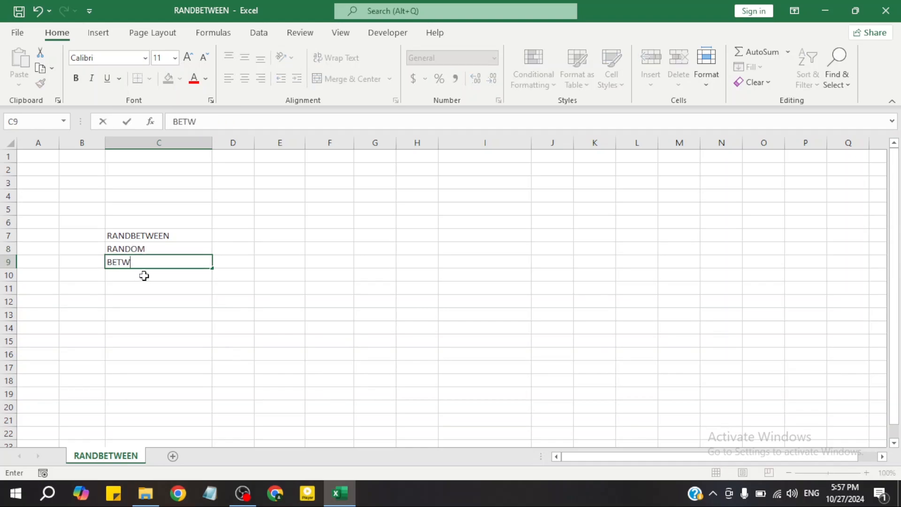
{"action": "type", "text": "EEN"}
{"action": "key", "text": "Return"}
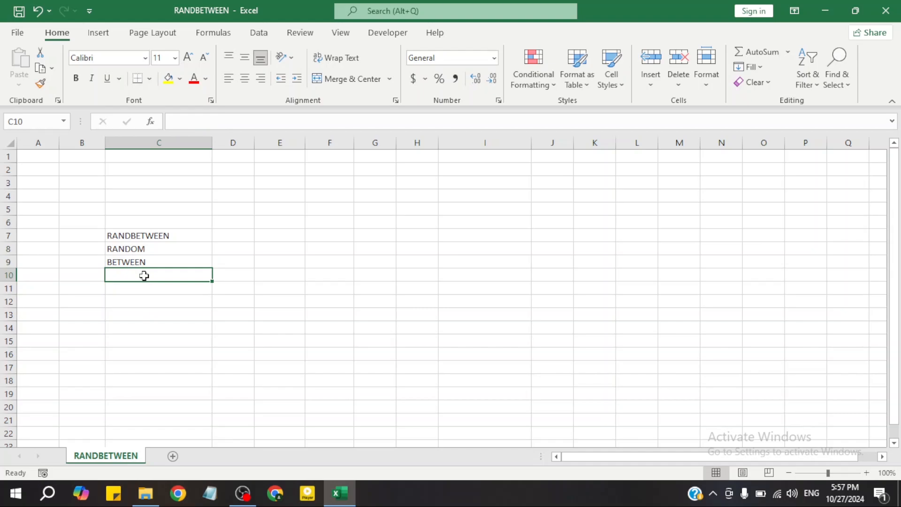
{"action": "left_click", "coordinate": [157, 246]}
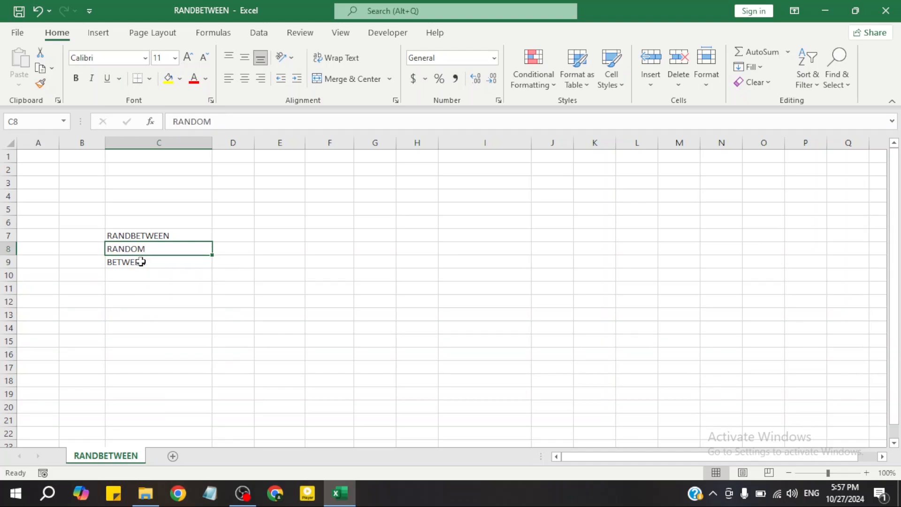
{"action": "left_click", "coordinate": [141, 261]}
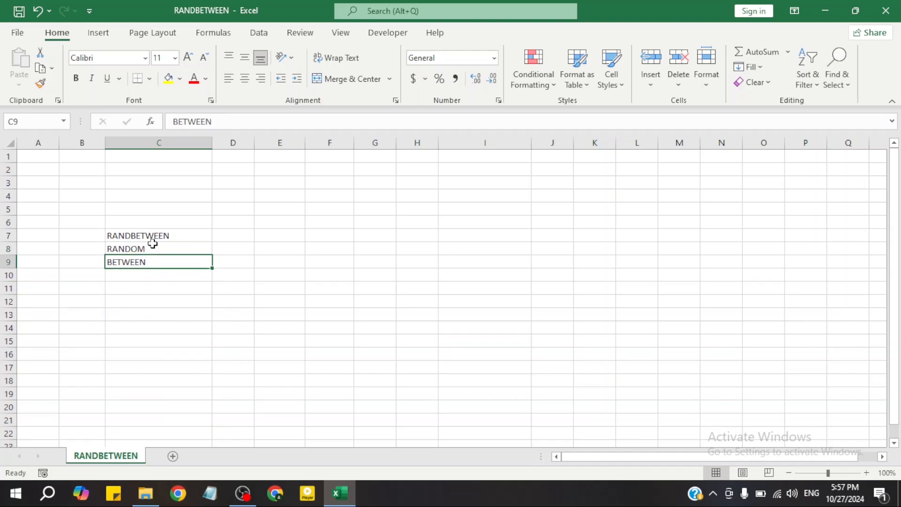
{"action": "left_click", "coordinate": [153, 249]}
{"action": "left_click", "coordinate": [146, 263]}
{"action": "left_click", "coordinate": [155, 250]}
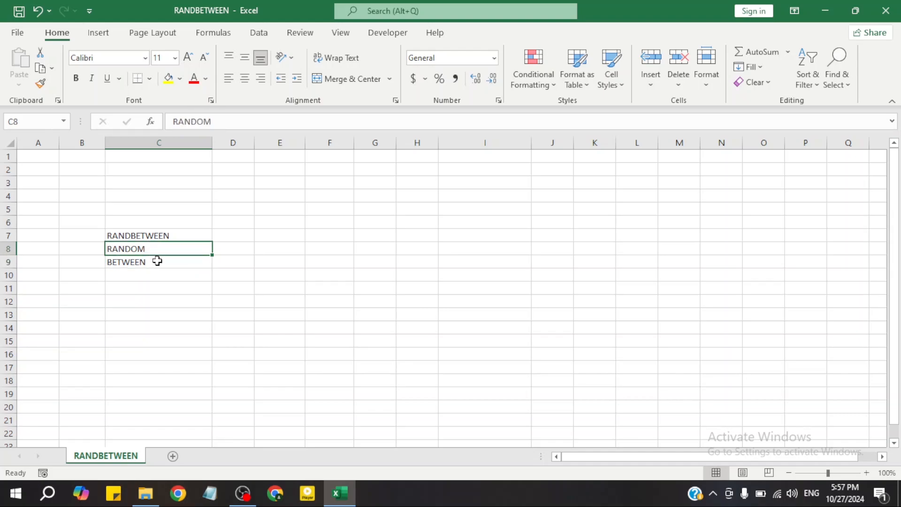
- Enter the range limits 1 in cell E6 and 10 in cell E7
{"action": "left_click", "coordinate": [276, 227]}
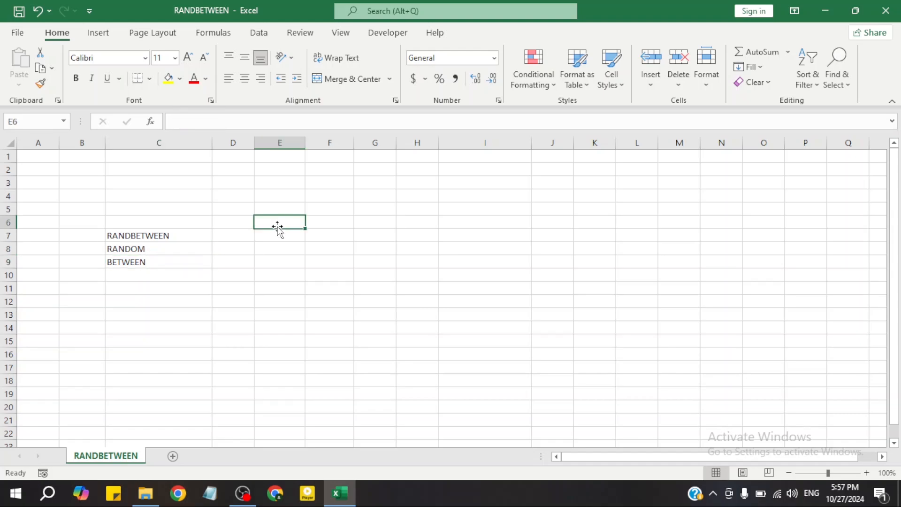
{"action": "type", "text": "1"}
{"action": "key", "text": "Return"}
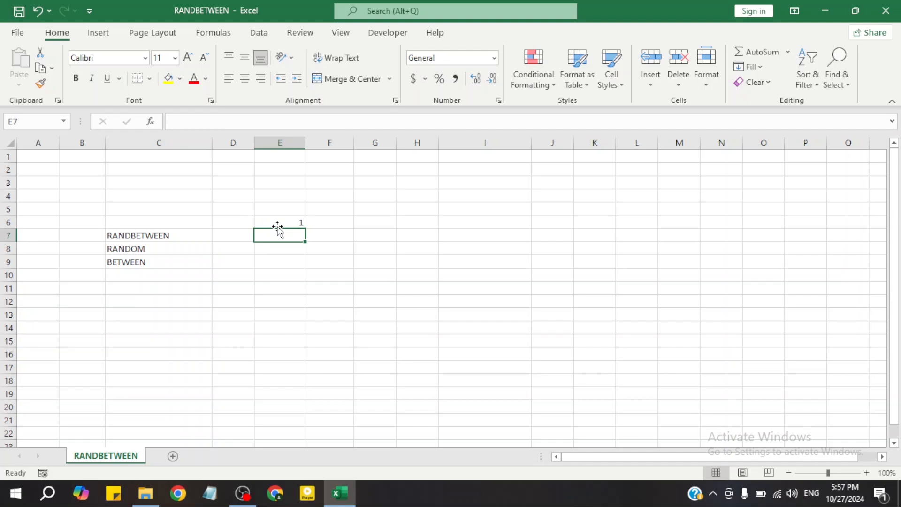
{"action": "type", "text": "10"}
{"action": "key", "text": "Return"}
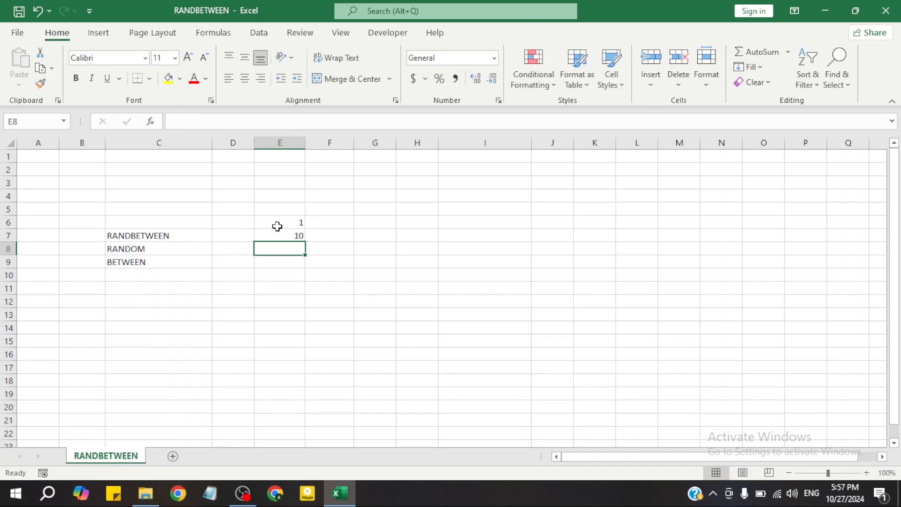
{"action": "left_click_drag", "start_coordinate": [277, 226], "coordinate": [275, 235]}
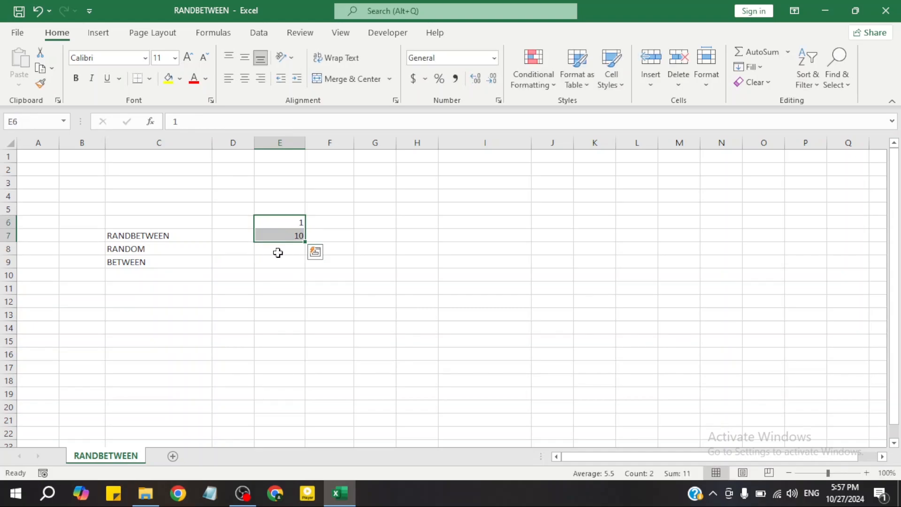
{"action": "left_click", "coordinate": [346, 233]}
{"action": "left_click", "coordinate": [329, 222]}
{"action": "left_click", "coordinate": [299, 235]}
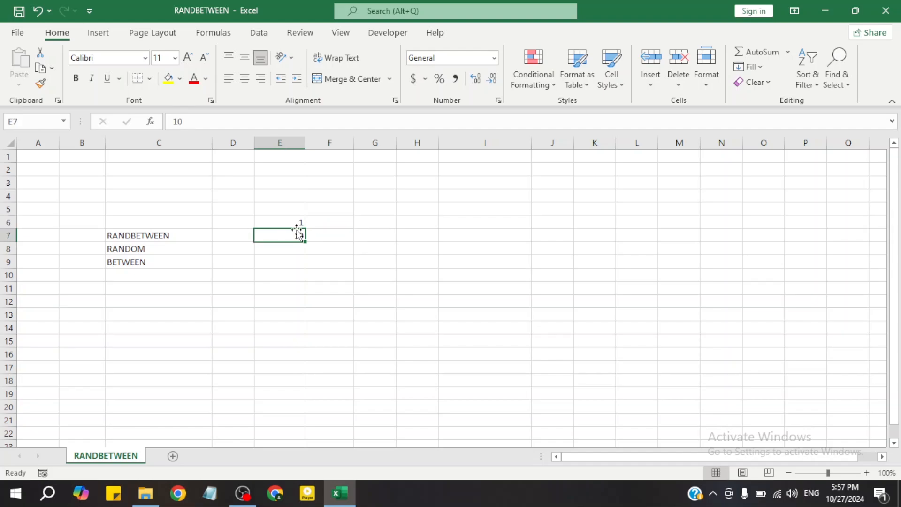
{"action": "left_click", "coordinate": [314, 237]}
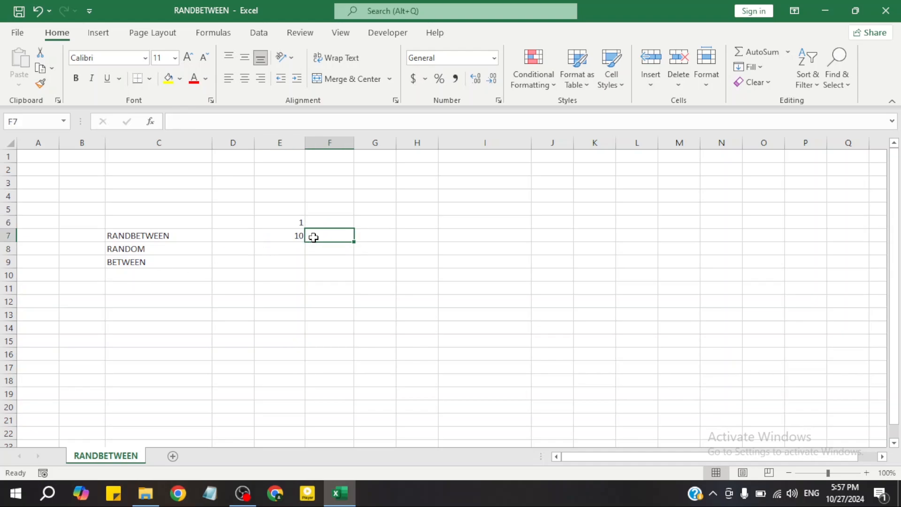
{"action": "left_click", "coordinate": [286, 224]}
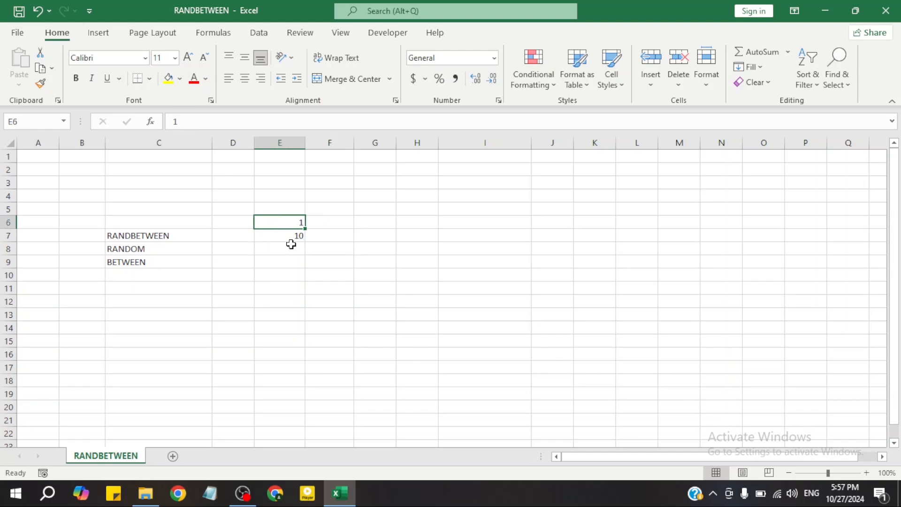
{"action": "left_click", "coordinate": [291, 237]}
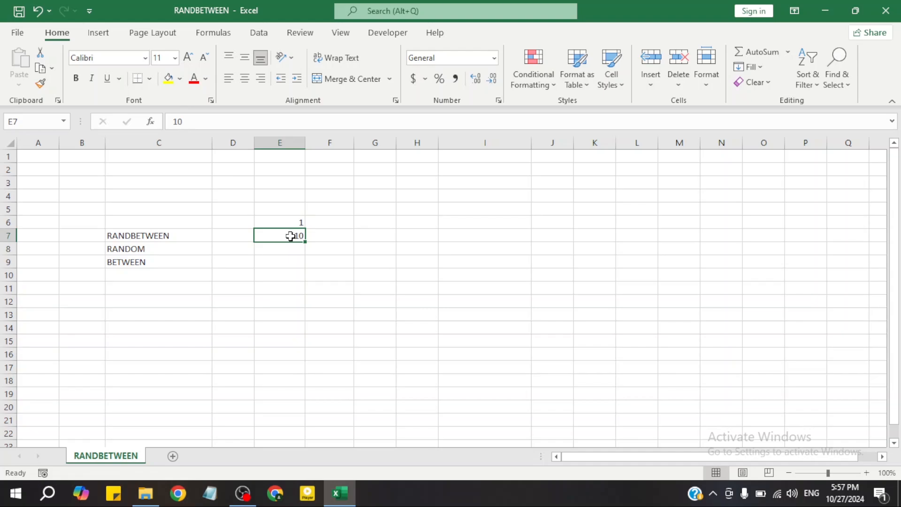
{"action": "left_click", "coordinate": [316, 233]}
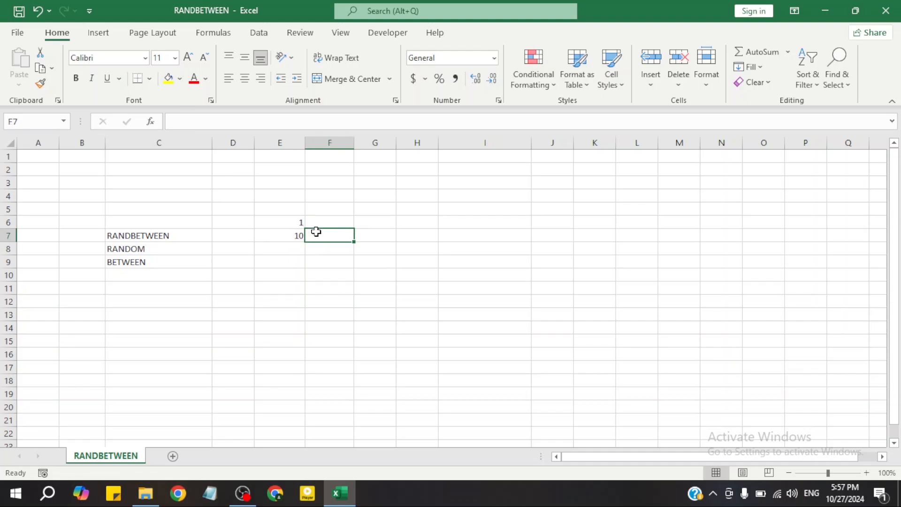
{"action": "left_click", "coordinate": [329, 259]}
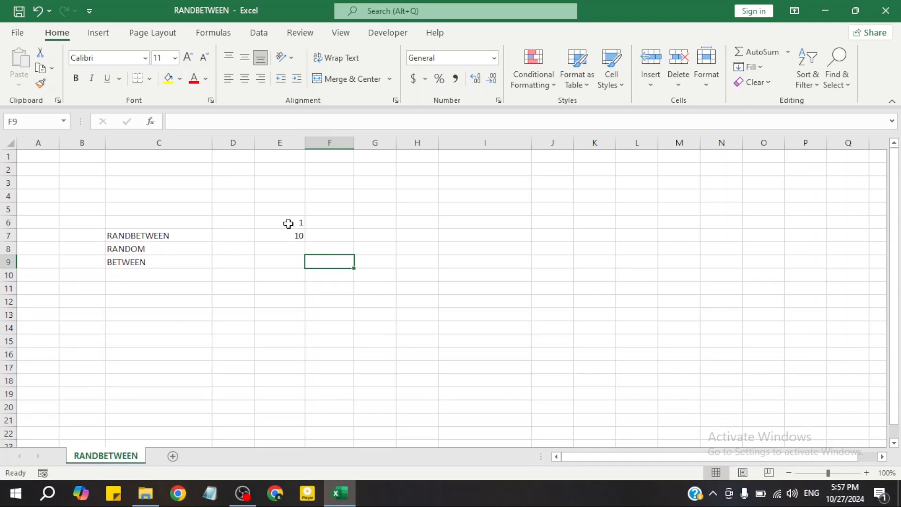
{"action": "left_click_drag", "start_coordinate": [287, 224], "coordinate": [290, 233]}
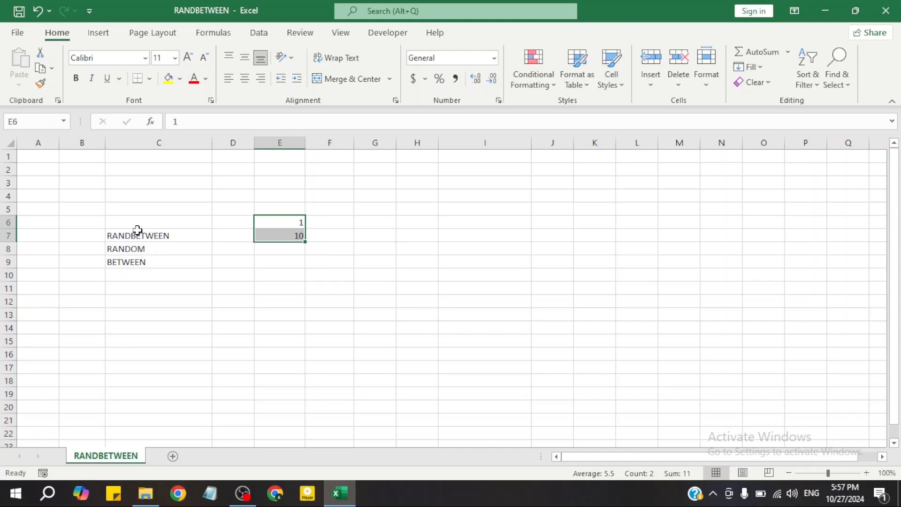
{"action": "left_click_drag", "start_coordinate": [137, 235], "coordinate": [138, 270]}
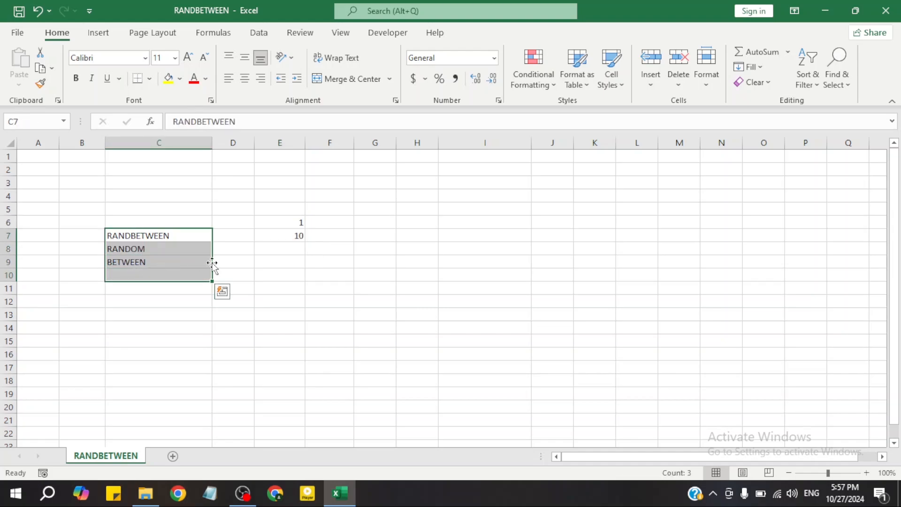
{"action": "left_click", "coordinate": [330, 247]}
- Enter the formula =RANDBETWEEN(1,10) in cell I5 to generate a random number between 1 and 10
{"action": "left_click", "coordinate": [465, 207]}
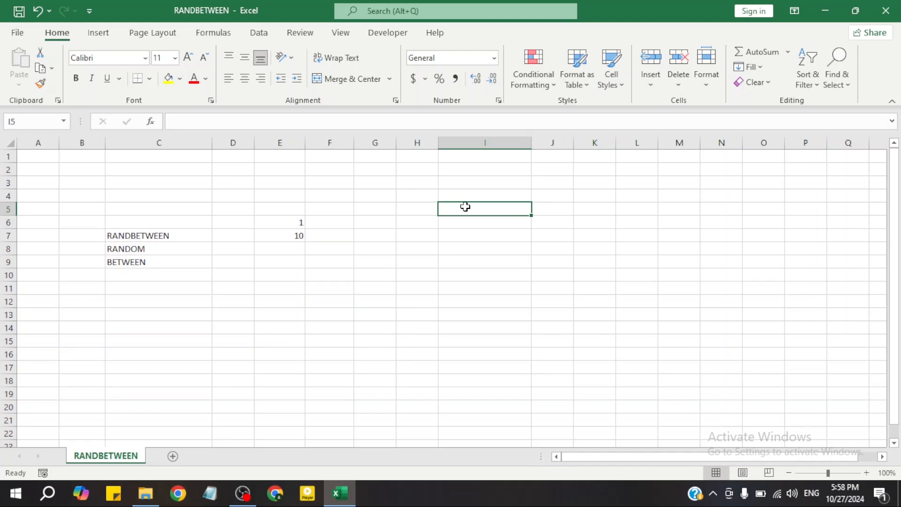
{"action": "type", "text": "=RAND"}
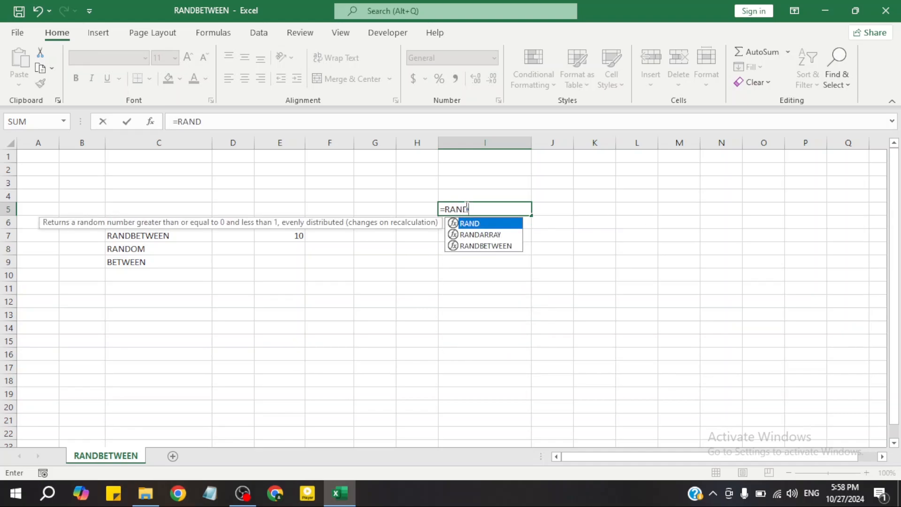
{"action": "key", "text": "Down"}
{"action": "key", "text": "Down"}
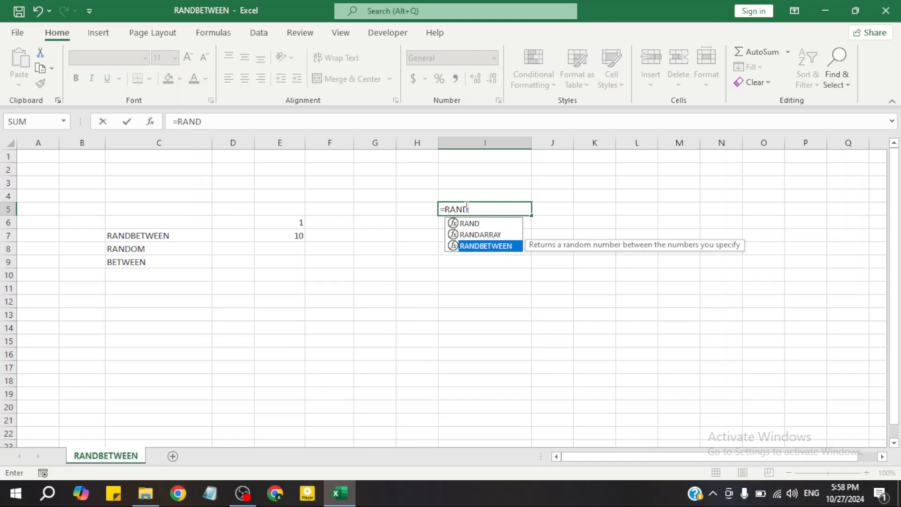
{"action": "key", "text": "Up"}
{"action": "key", "text": "Up"}
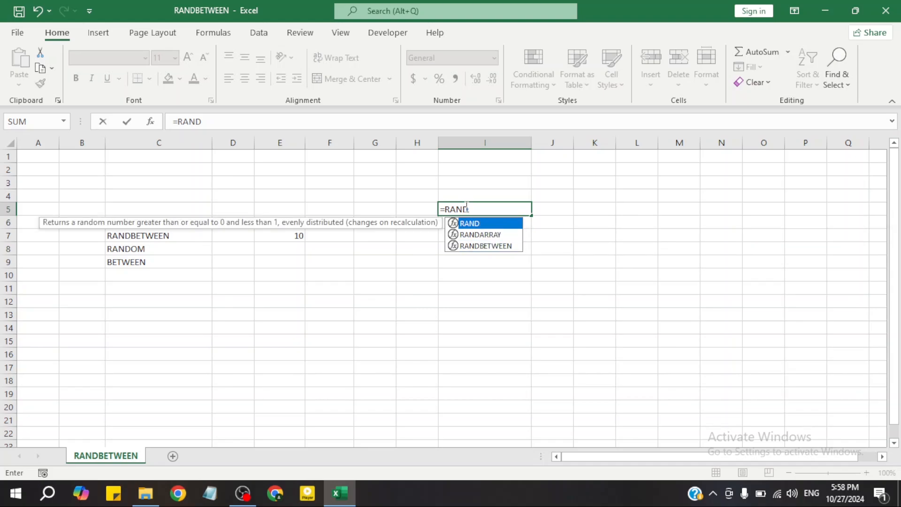
{"action": "type", "text": "BETWEE"}
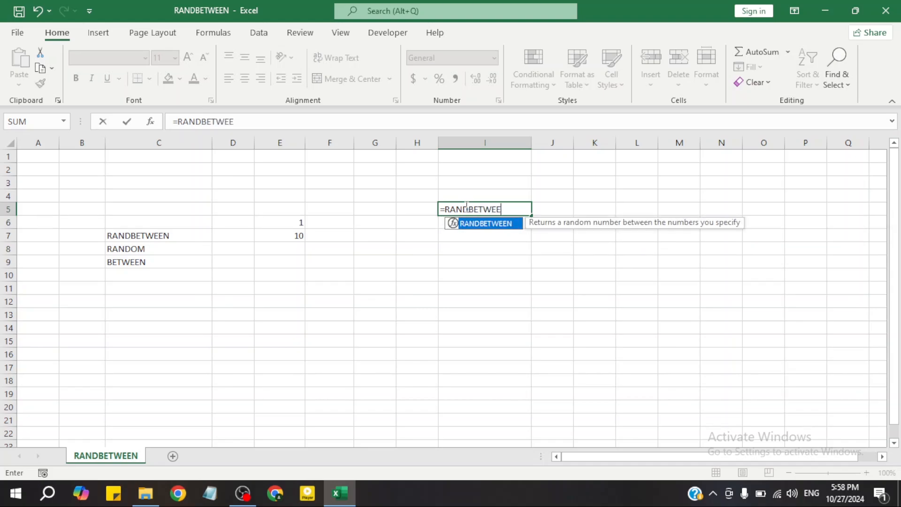
{"action": "type", "text": "N"}
{"action": "double_click", "coordinate": [500, 228]}
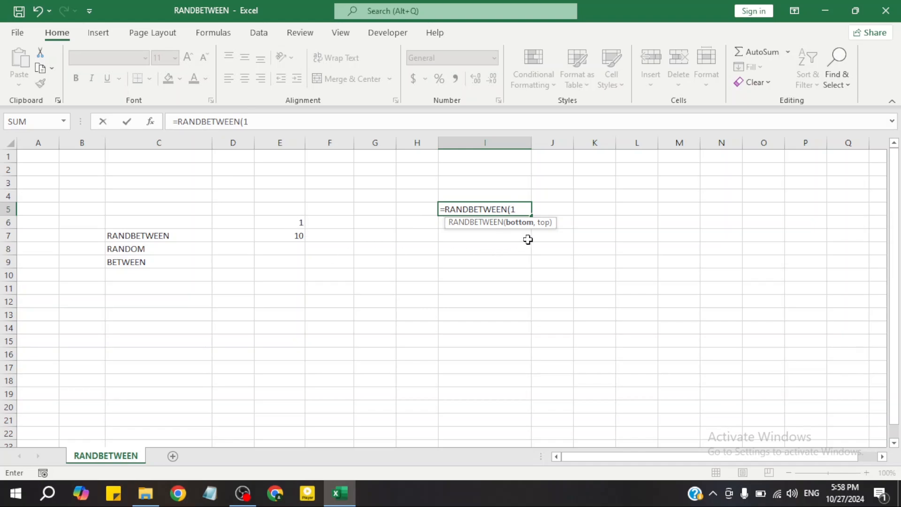
{"action": "type", "text": ",10)"}
{"action": "key", "text": "Return"}
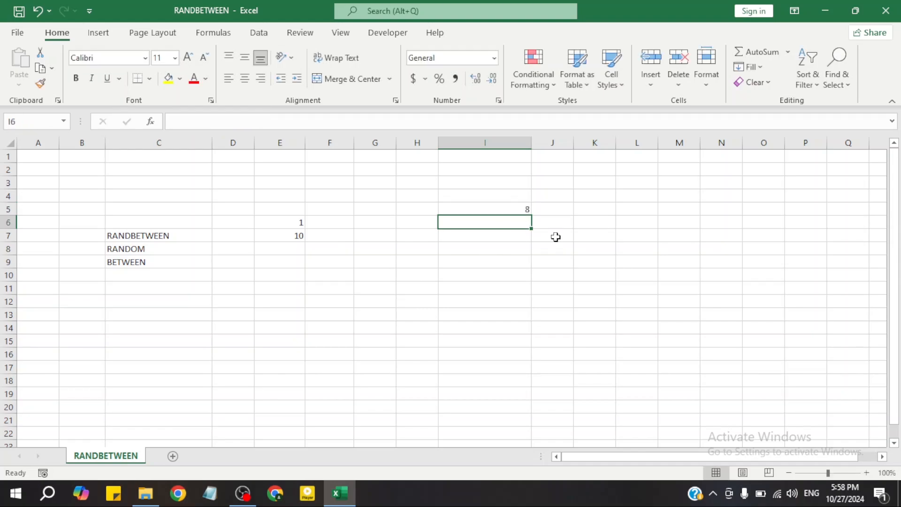
- Fill the RANDBETWEEN formula from cell I5 down through cell I9
{"action": "left_click", "coordinate": [505, 205]}
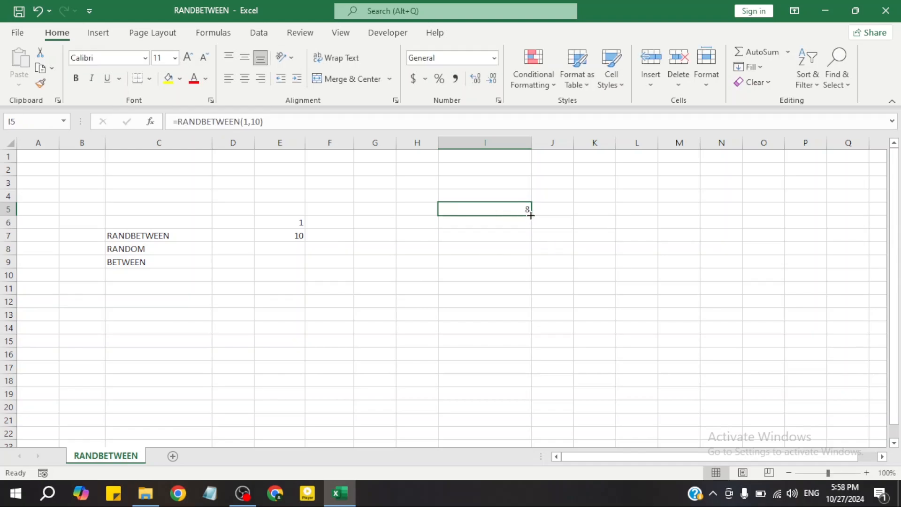
{"action": "left_click_drag", "start_coordinate": [531, 215], "coordinate": [531, 266]}
{"action": "left_click", "coordinate": [517, 312]}
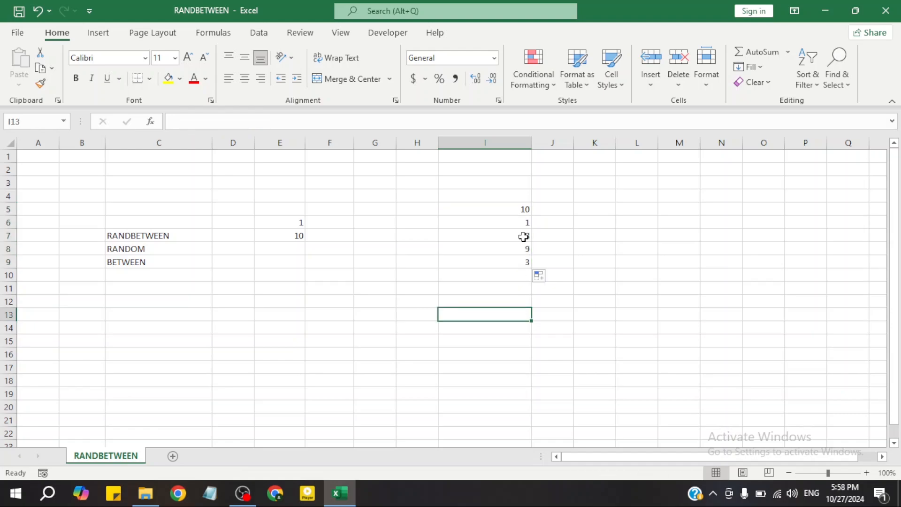
- Clear the random-number formulas from cells I5 to I9
{"action": "left_click", "coordinate": [519, 209]}
{"action": "left_click", "coordinate": [519, 223]}
{"action": "left_click", "coordinate": [511, 272]}
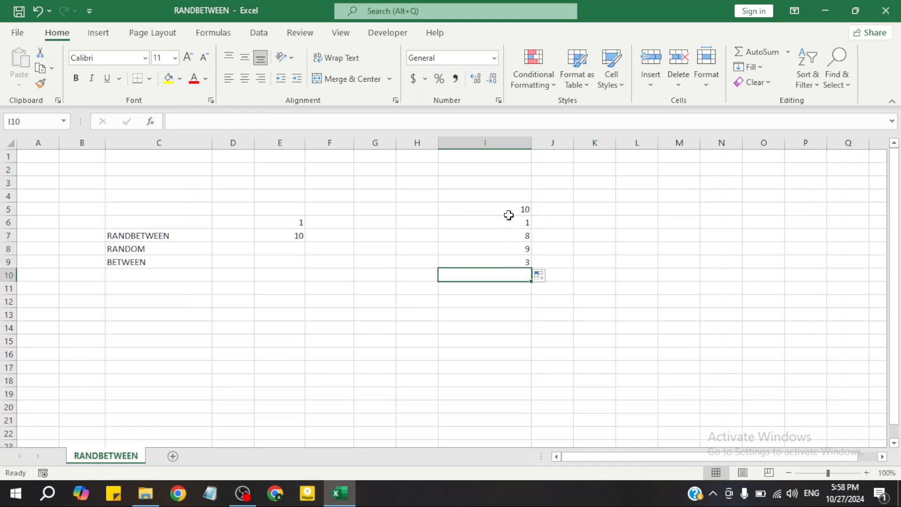
{"action": "left_click_drag", "start_coordinate": [508, 209], "coordinate": [509, 266]}
{"action": "key", "text": "Delete"}
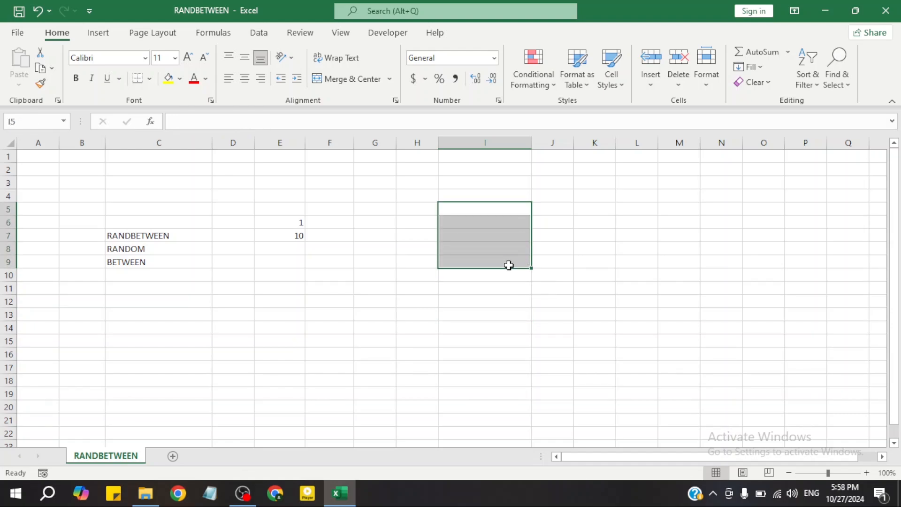
- Change the range limits to 2 in cell E6 and 50 in cell E7
{"action": "left_click", "coordinate": [467, 288]}
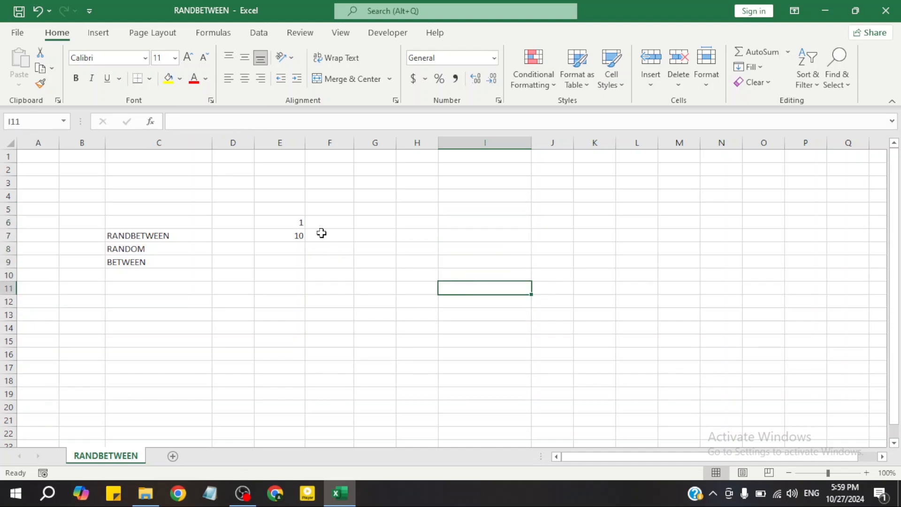
{"action": "left_click", "coordinate": [289, 222]}
{"action": "type", "text": "2"}
{"action": "key", "text": "Return"}
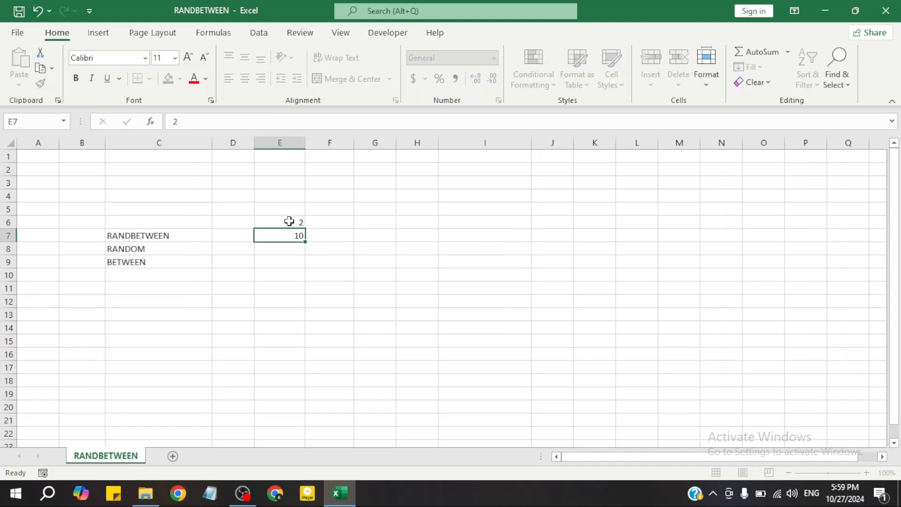
{"action": "type", "text": "50"}
{"action": "key", "text": "Return"}
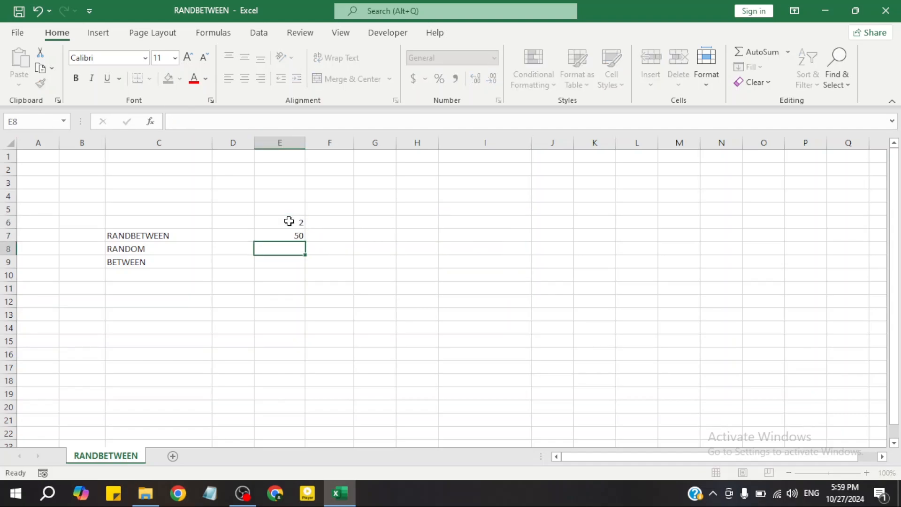
- Enter a second pair of limits, 50 in cell E9 and 90 in cell E10
{"action": "left_click", "coordinate": [313, 224]}
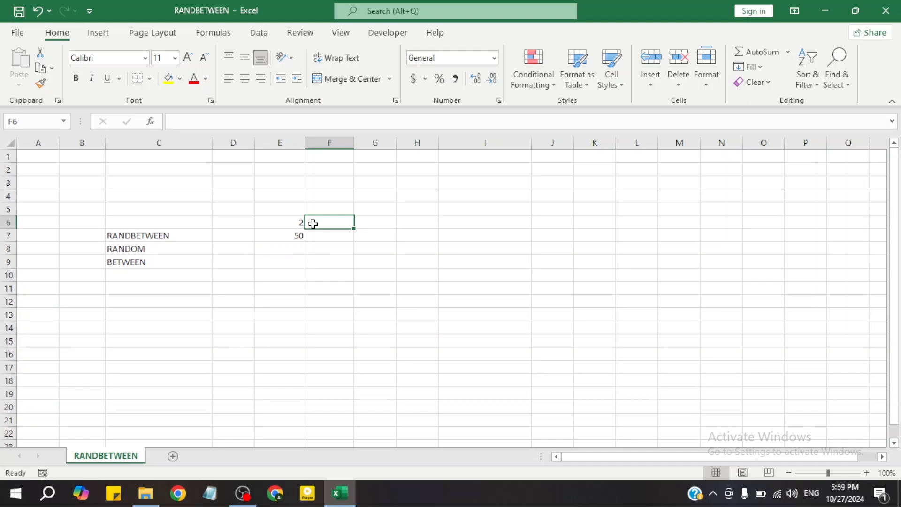
{"action": "left_click", "coordinate": [271, 268]}
{"action": "type", "text": "50"}
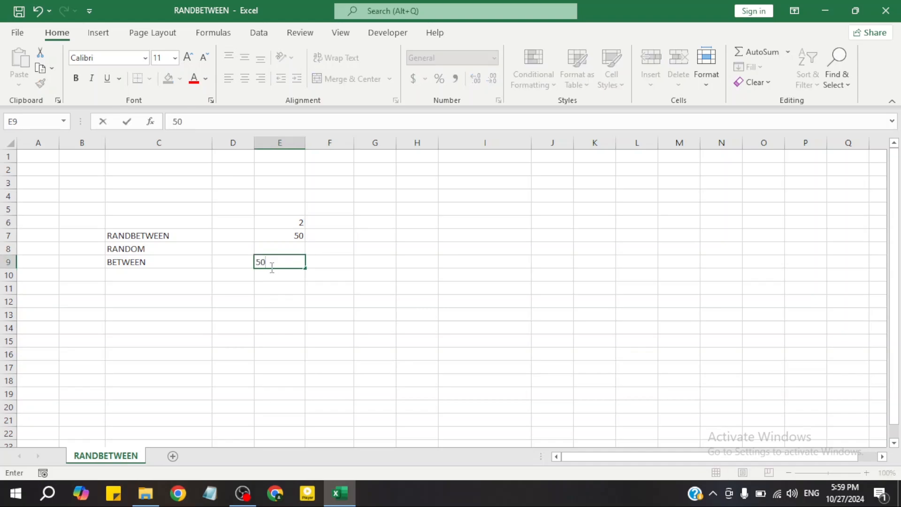
{"action": "key", "text": "Return"}
{"action": "type", "text": "90"}
{"action": "key", "text": "Return"}
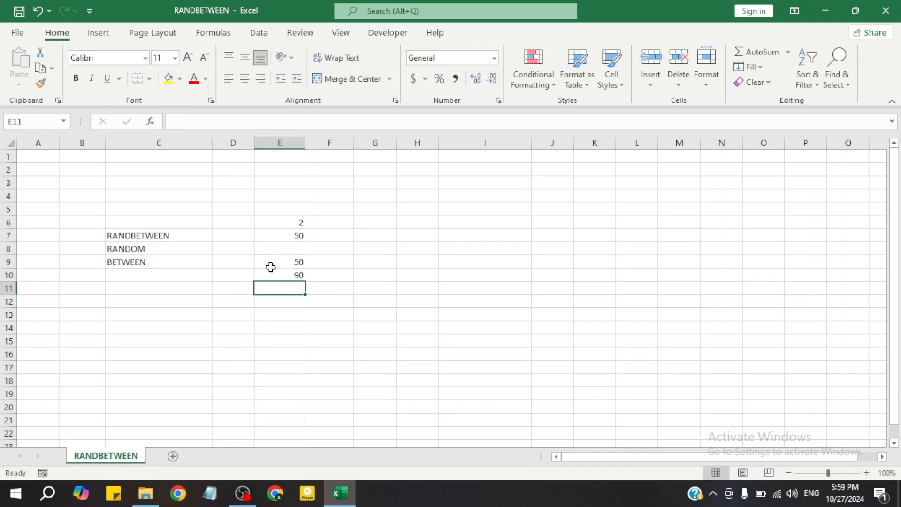
- Enter the formula =RANDBETWEEN(2,50) in cell I6 to generate a random number between 2 and 50
{"action": "left_click", "coordinate": [463, 226]}
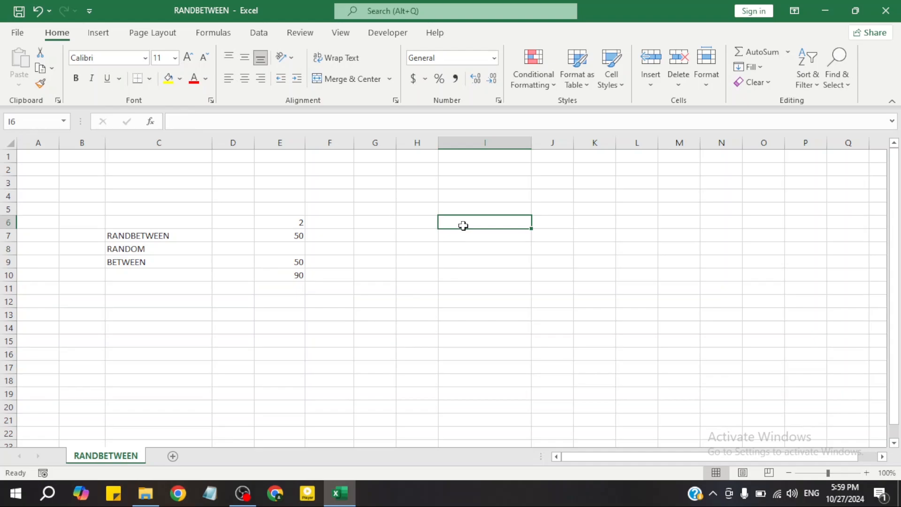
{"action": "type", "text": "=RAND"}
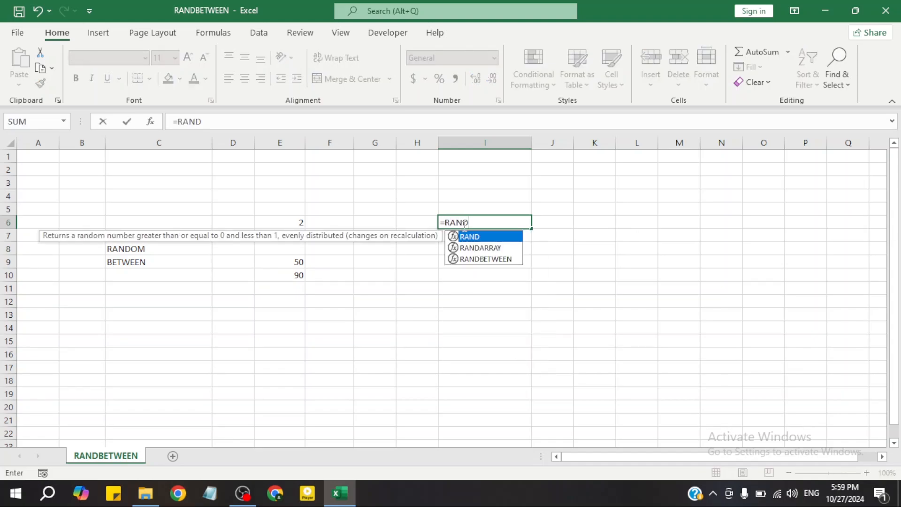
{"action": "double_click", "coordinate": [515, 260]}
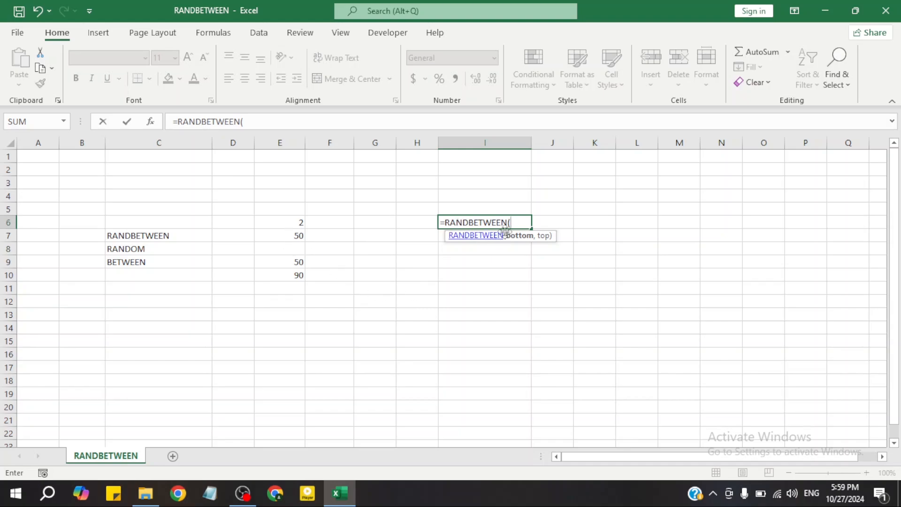
{"action": "left_click", "coordinate": [290, 220]}
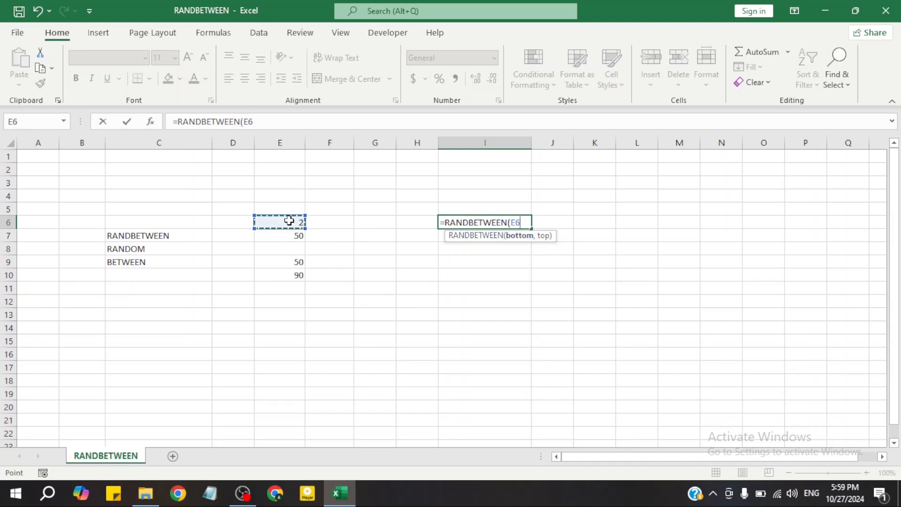
{"action": "type", "text": ","}
{"action": "key", "text": "BackSpace"}
{"action": "key", "text": "BackSpace"}
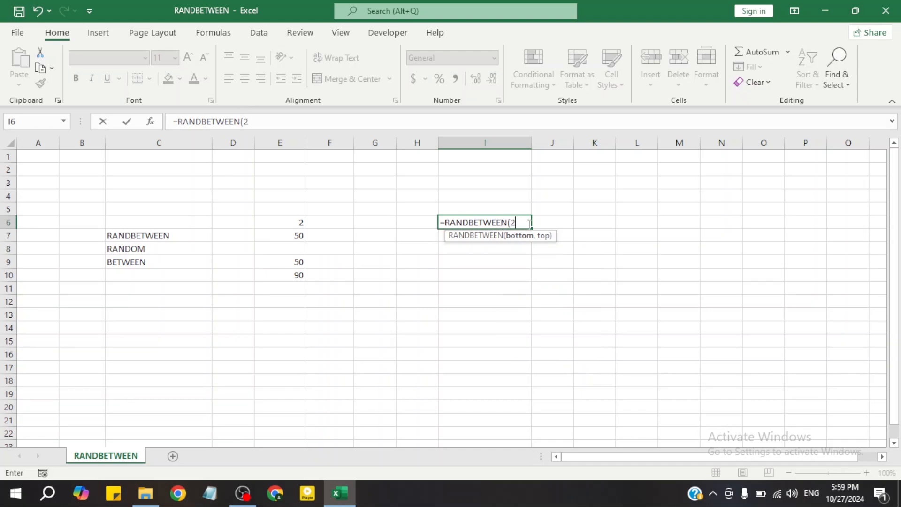
{"action": "type", "text": ",50)"}
{"action": "key", "text": "Return"}
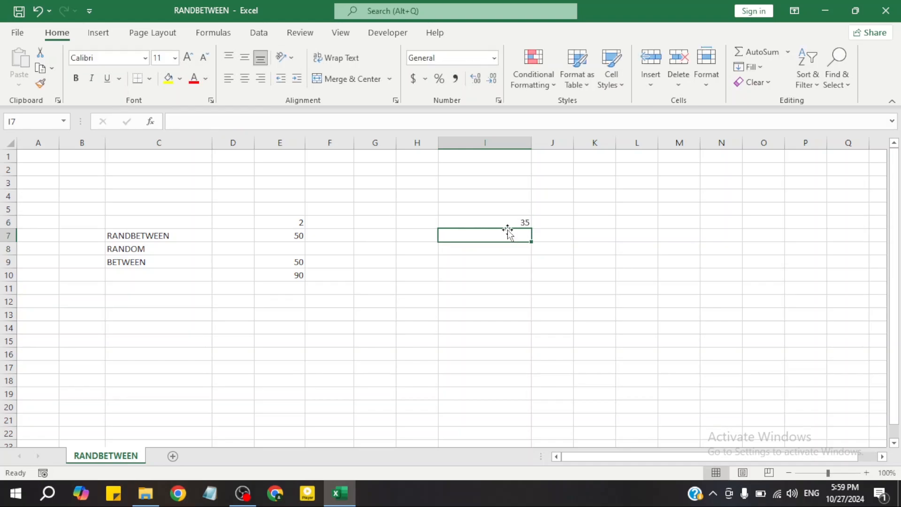
- Fill the first example's range E6:I7 with light green
{"action": "left_click_drag", "start_coordinate": [508, 223], "coordinate": [509, 233]}
{"action": "left_click_drag", "start_coordinate": [283, 221], "coordinate": [516, 236]}
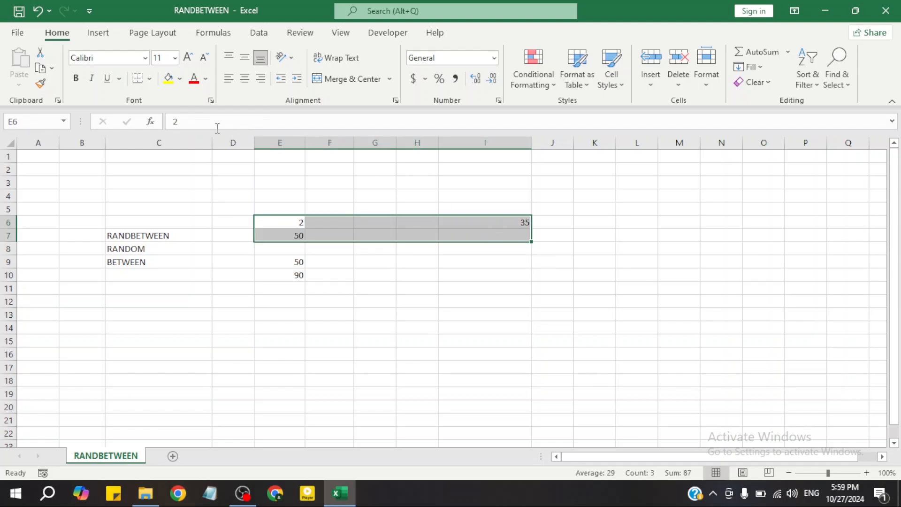
{"action": "left_click", "coordinate": [179, 81]}
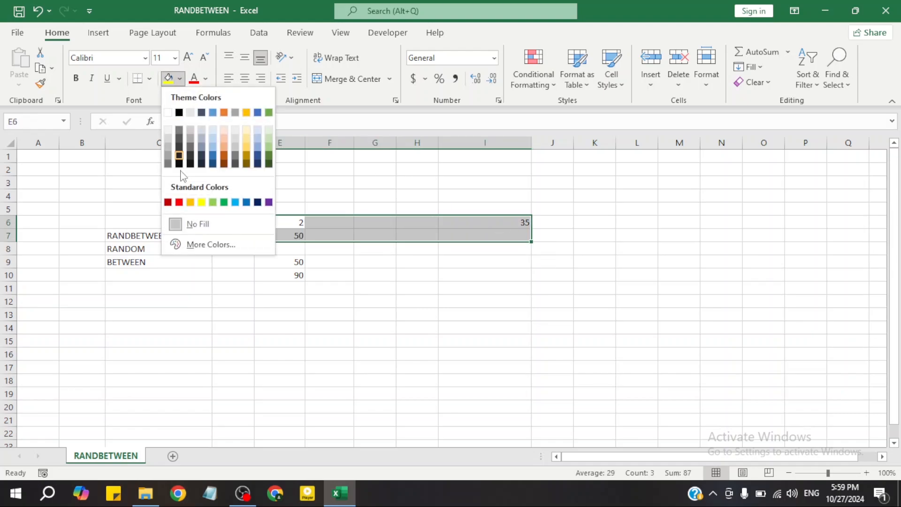
{"action": "left_click", "coordinate": [221, 207]}
{"action": "left_click", "coordinate": [399, 261]}
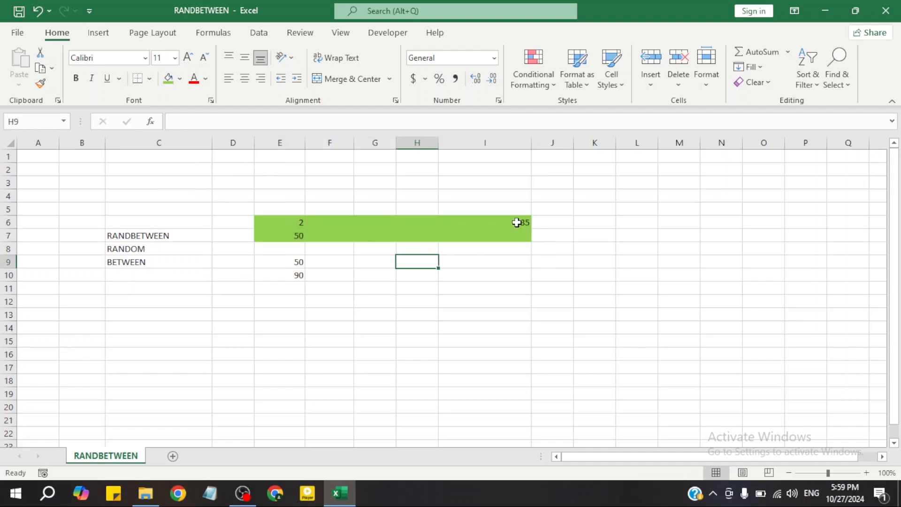
- Examine the second pair of limits in E9:E10 and the RANDBETWEEN formula in cell I6
{"action": "left_click", "coordinate": [519, 224]}
{"action": "left_click_drag", "start_coordinate": [297, 263], "coordinate": [301, 278]}
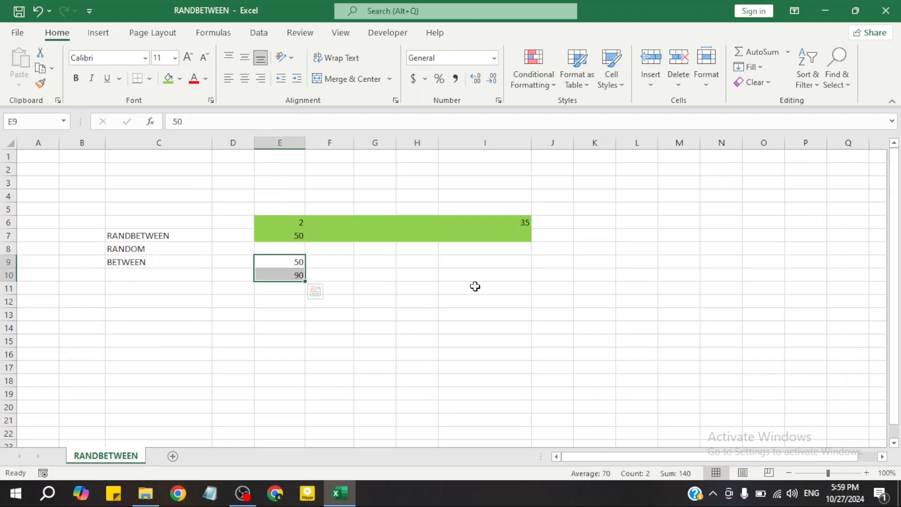
{"action": "left_click", "coordinate": [482, 286]}
{"action": "double_click", "coordinate": [514, 222]}
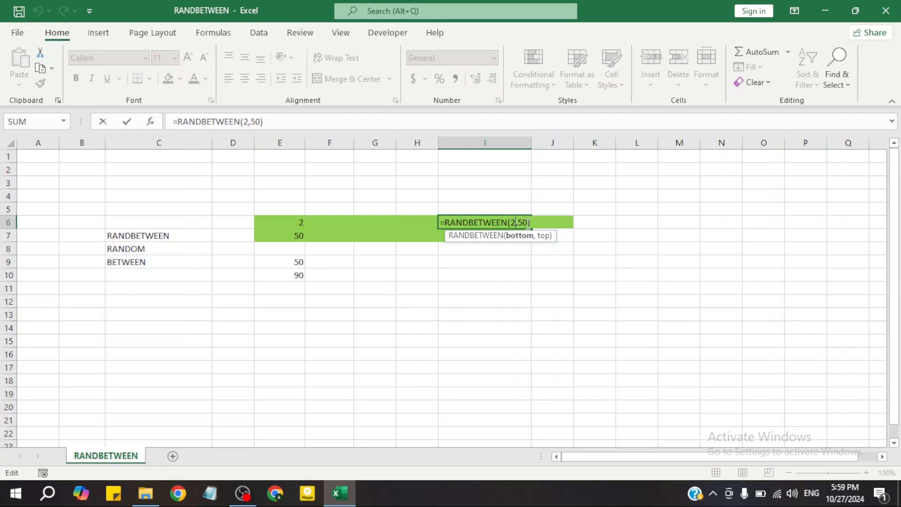
{"action": "key", "text": "Return"}
- Enter the formula =RANDBETWEEN(E9,E10) in cell I9, using cell references for both limits
{"action": "left_click", "coordinate": [482, 265]}
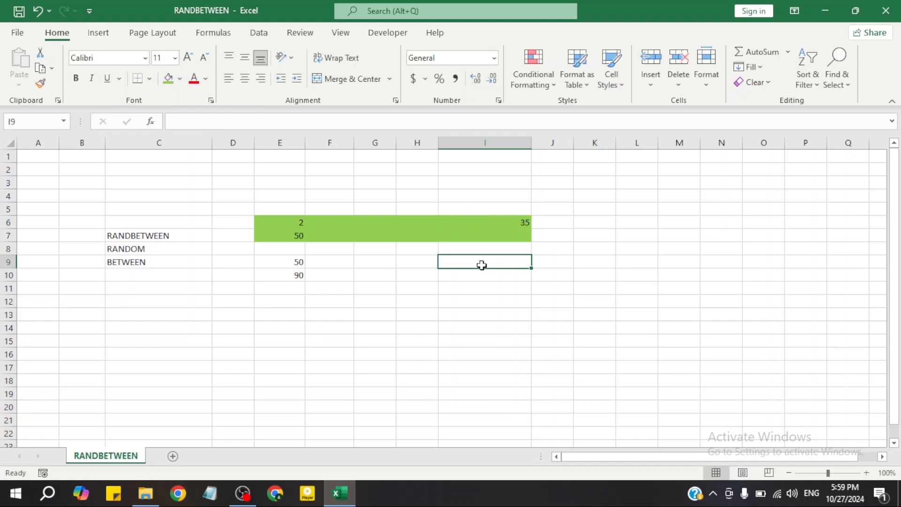
{"action": "type", "text": "=RAND"}
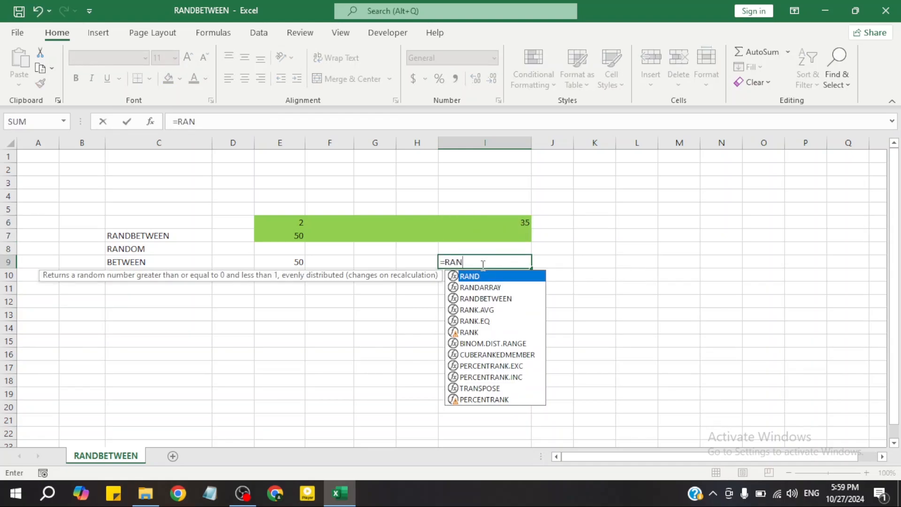
{"action": "key", "text": "Down"}
{"action": "key", "text": "Down"}
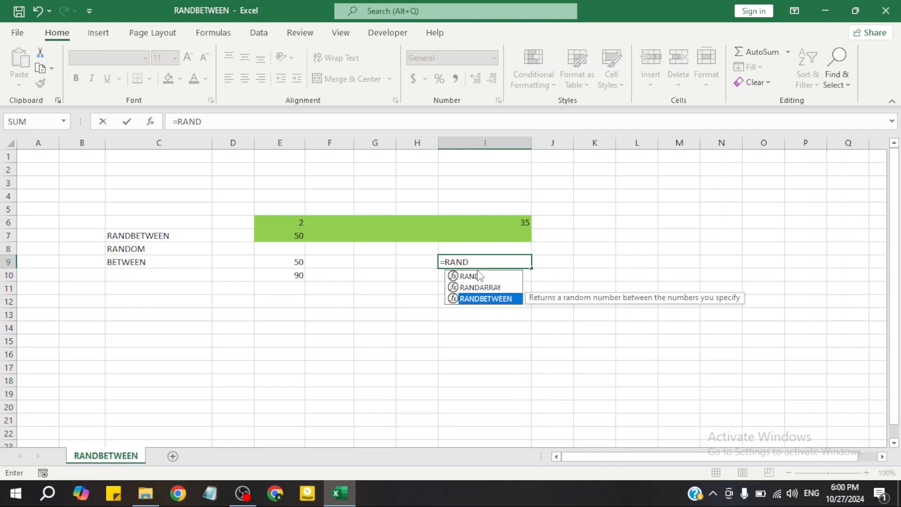
{"action": "double_click", "coordinate": [476, 298]}
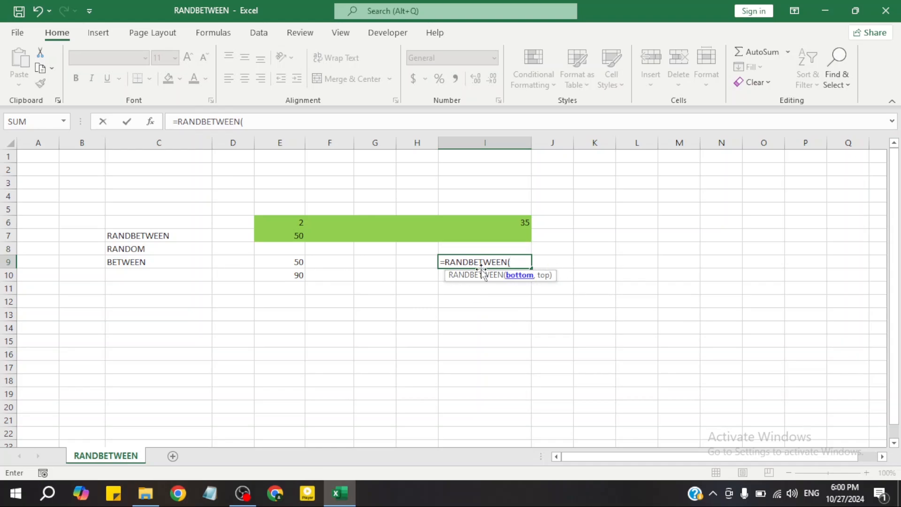
{"action": "left_click", "coordinate": [294, 262]}
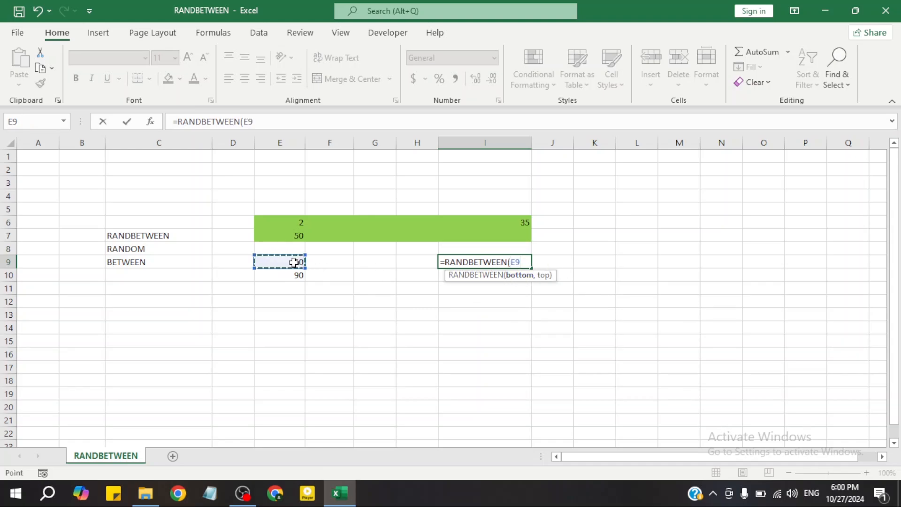
{"action": "key", "text": "BackSpace"}
{"action": "key", "text": "BackSpace"}
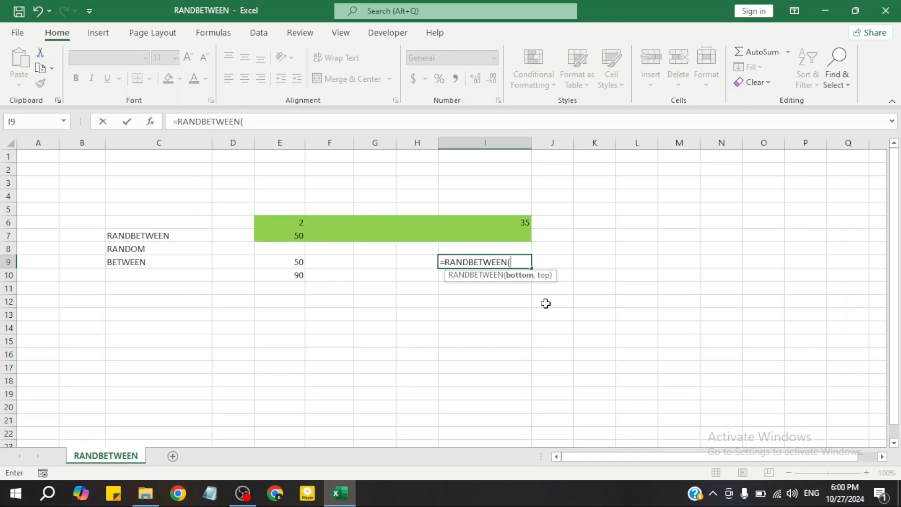
{"action": "left_click", "coordinate": [276, 262]}
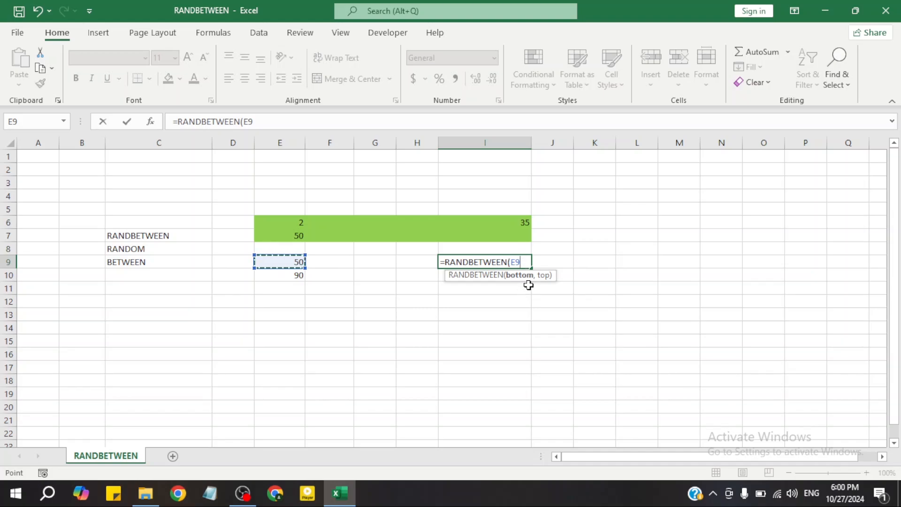
{"action": "type", "text": ","}
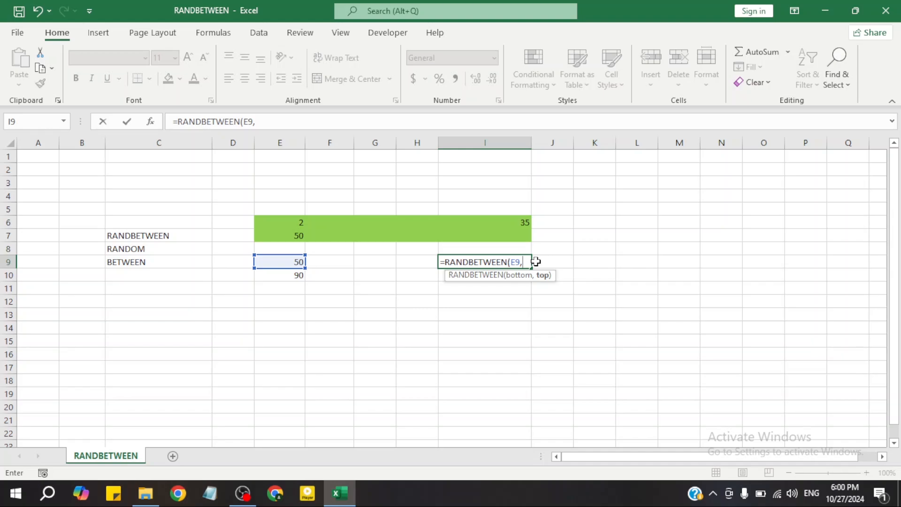
{"action": "left_click", "coordinate": [277, 276]}
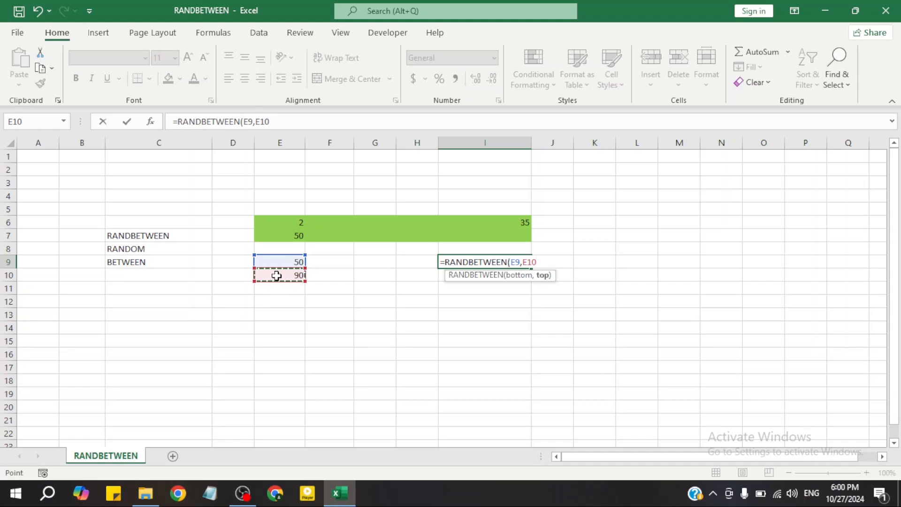
{"action": "type", "text": ")"}
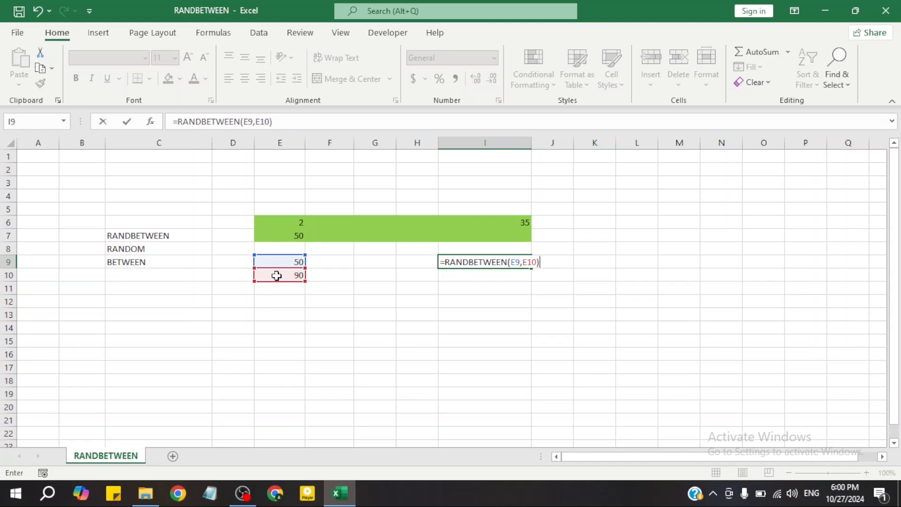
{"action": "key", "text": "Return"}
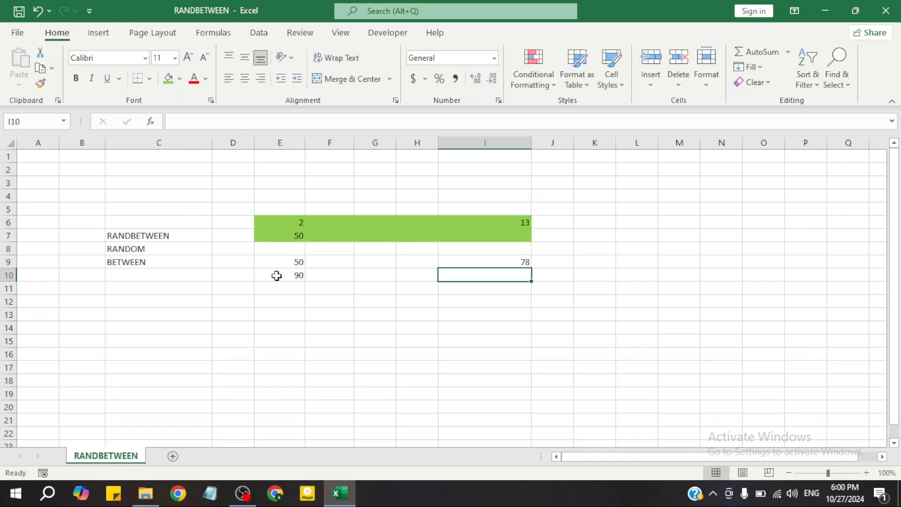
{"action": "left_click", "coordinate": [504, 260]}
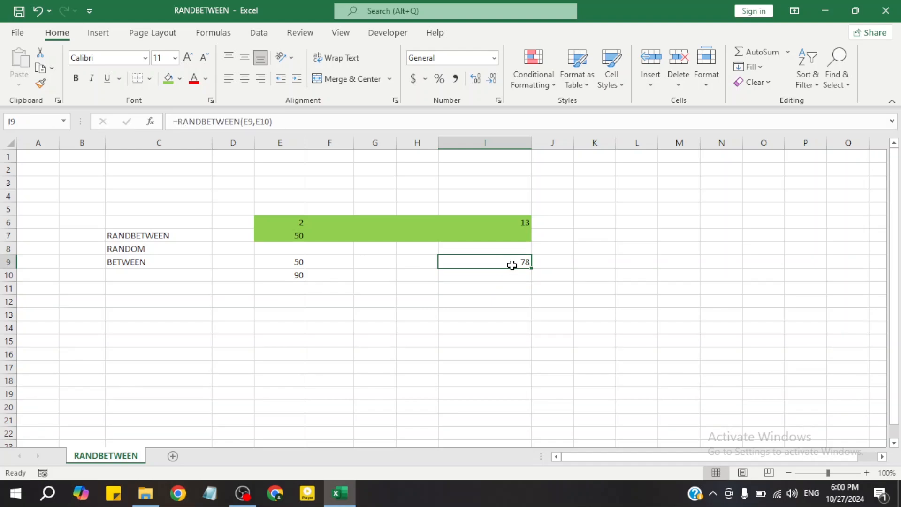
- Fill the second example's range E9:I10 with orange
{"action": "left_click_drag", "start_coordinate": [282, 261], "coordinate": [509, 273]}
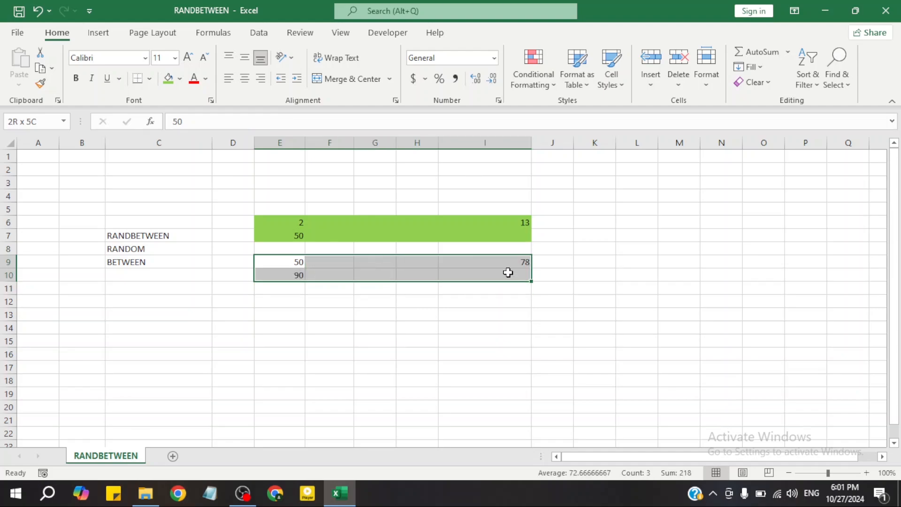
{"action": "left_click", "coordinate": [169, 79]}
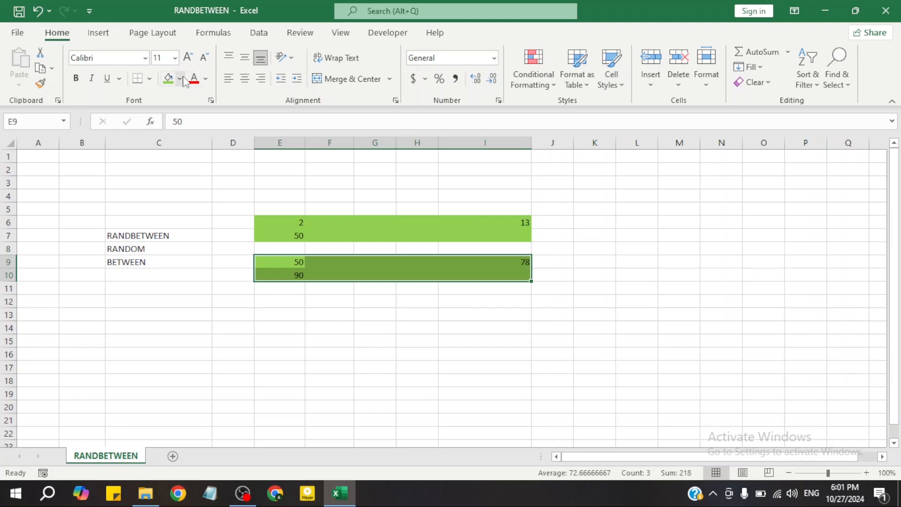
{"action": "left_click", "coordinate": [180, 78]}
{"action": "left_click", "coordinate": [191, 202]}
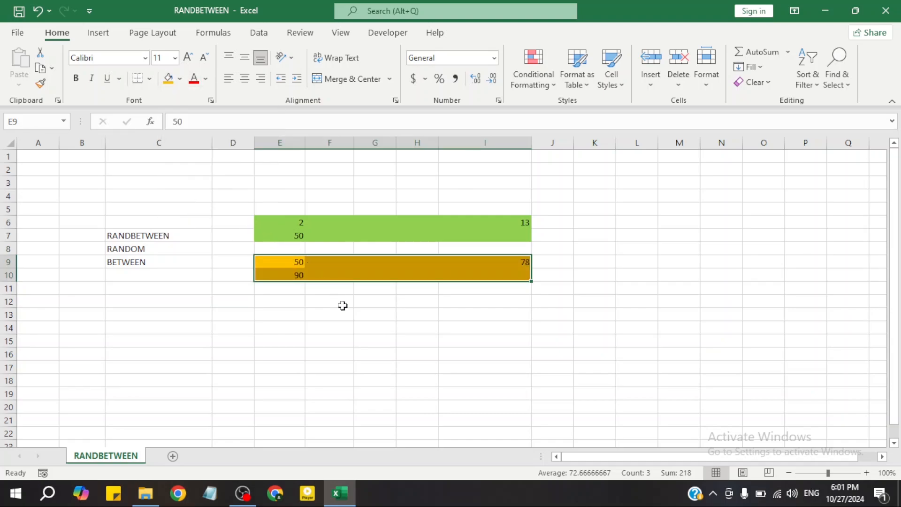
{"action": "left_click", "coordinate": [346, 314]}
{"action": "left_click", "coordinate": [400, 315]}
{"action": "left_click", "coordinate": [310, 219]}
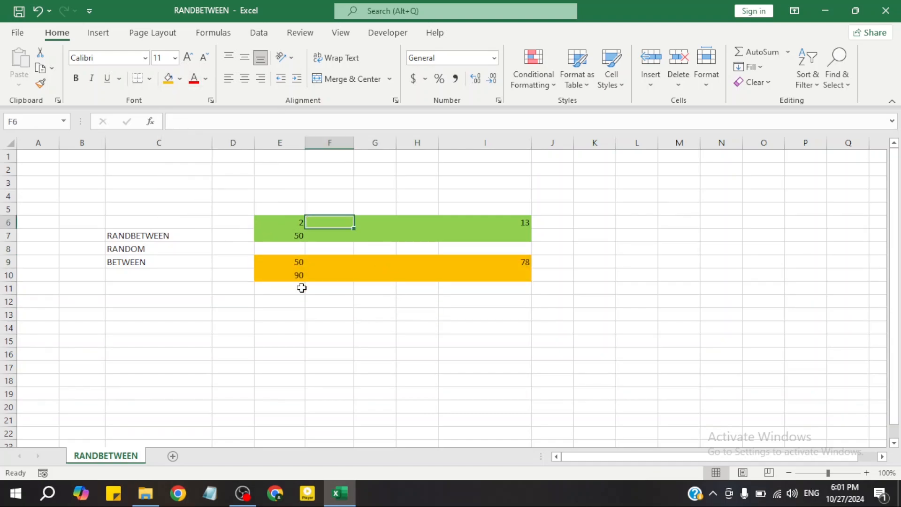
{"action": "left_click", "coordinate": [302, 288]}
{"action": "left_click", "coordinate": [303, 277]}
{"action": "left_click", "coordinate": [295, 222]}
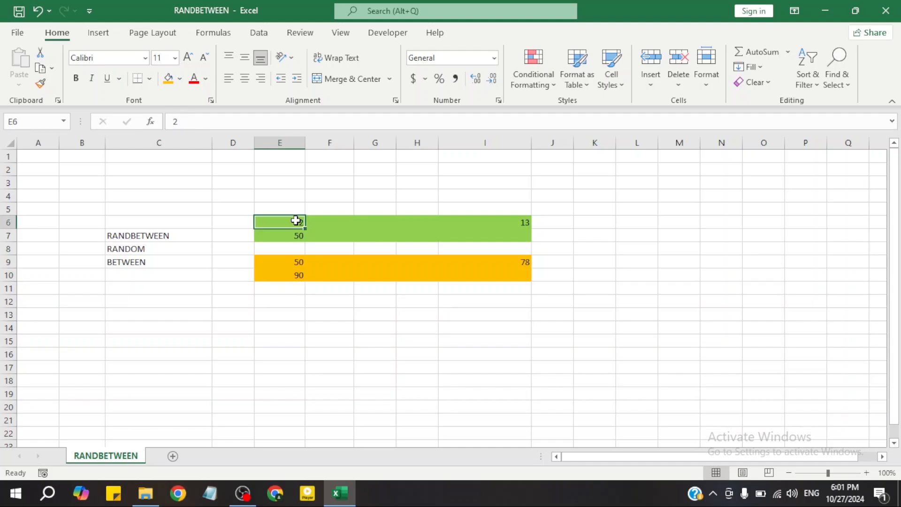
{"action": "left_click", "coordinate": [295, 233]}
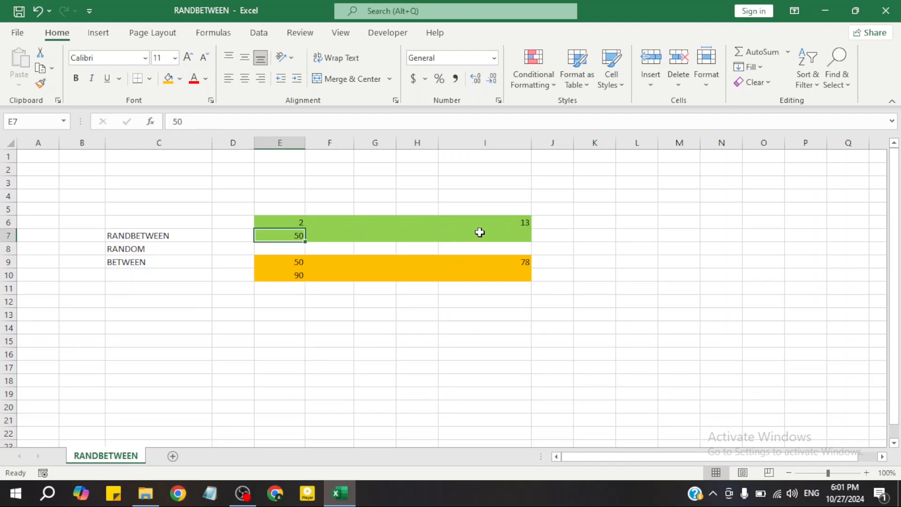
- Set the first example's limits to 30 in cell E6 and 40 in cell E7
{"action": "left_click", "coordinate": [520, 222]}
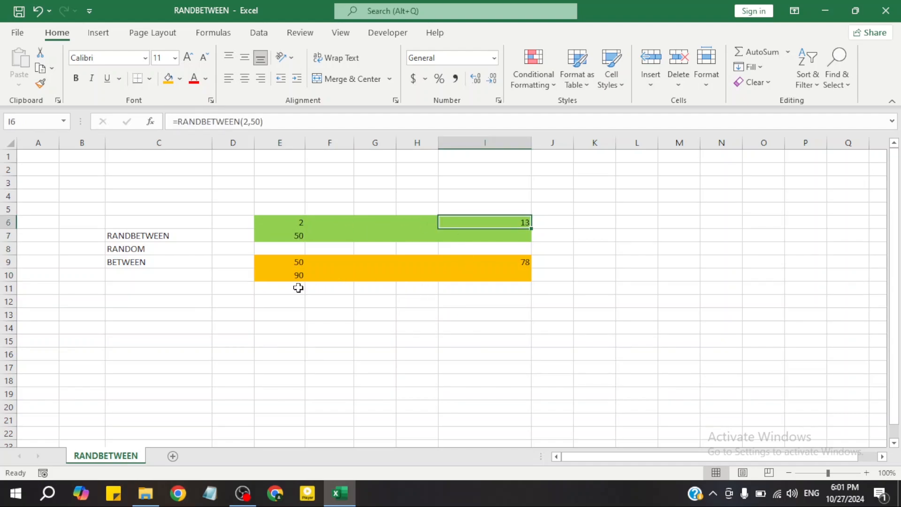
{"action": "left_click", "coordinate": [287, 273]}
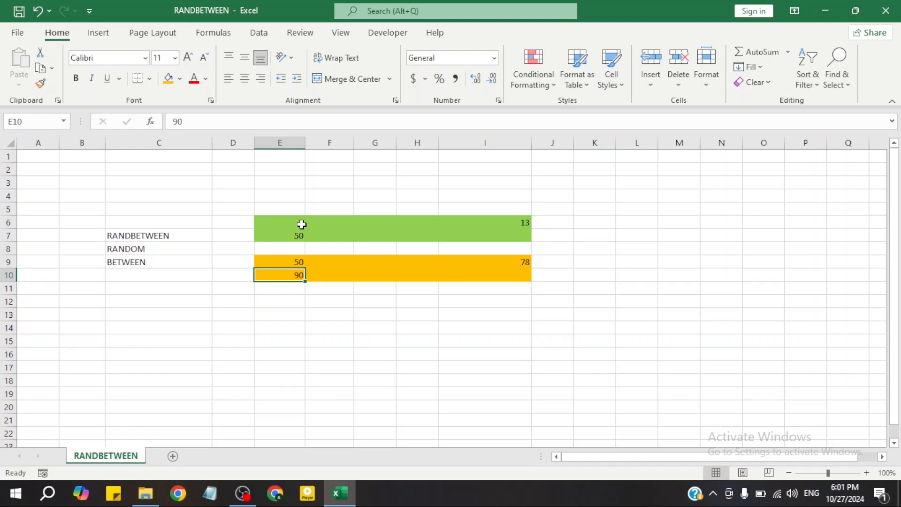
{"action": "left_click", "coordinate": [299, 222]}
{"action": "left_click", "coordinate": [298, 235]}
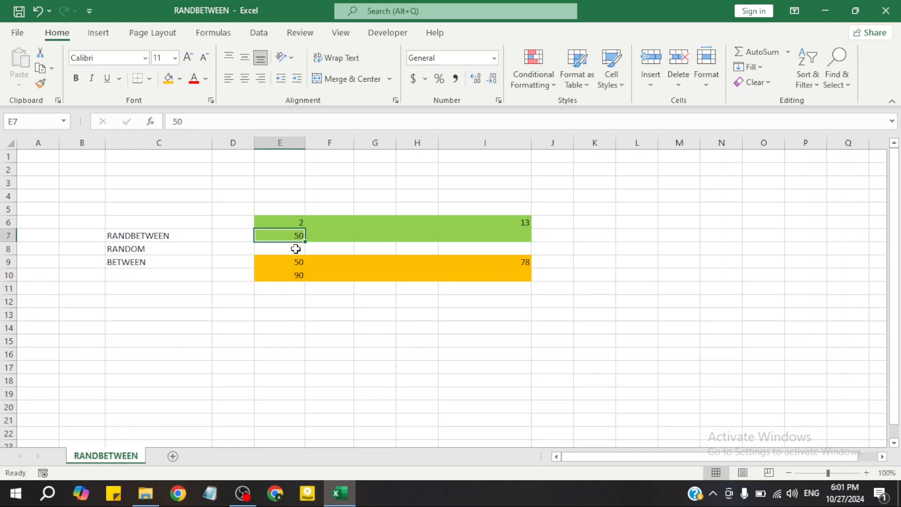
{"action": "left_click", "coordinate": [298, 223]}
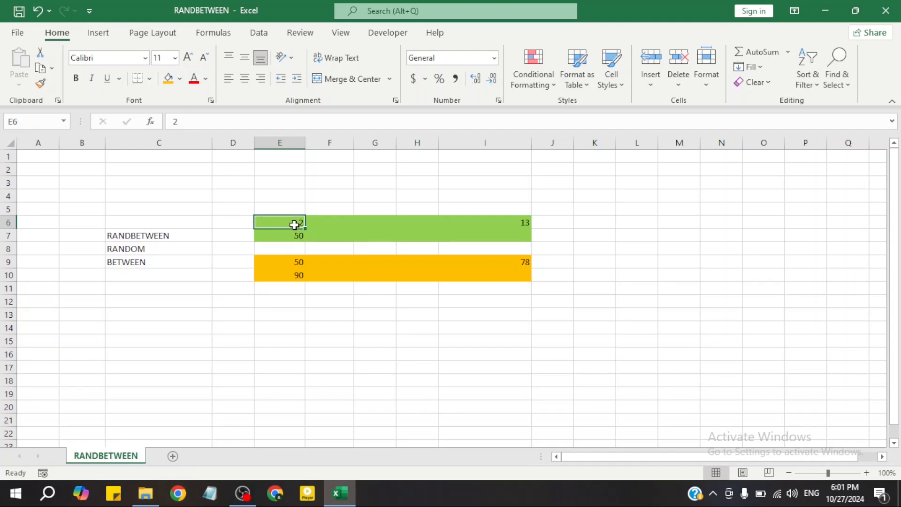
{"action": "type", "text": "30"}
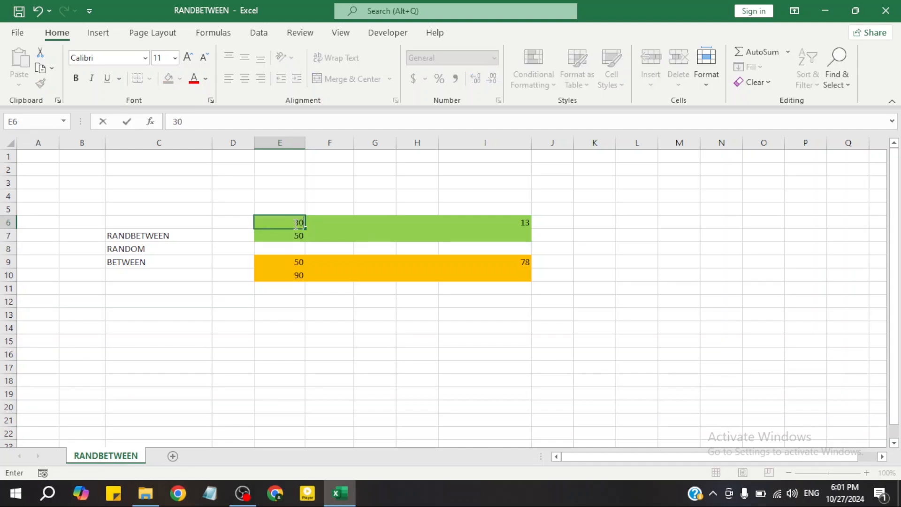
{"action": "key", "text": "Return"}
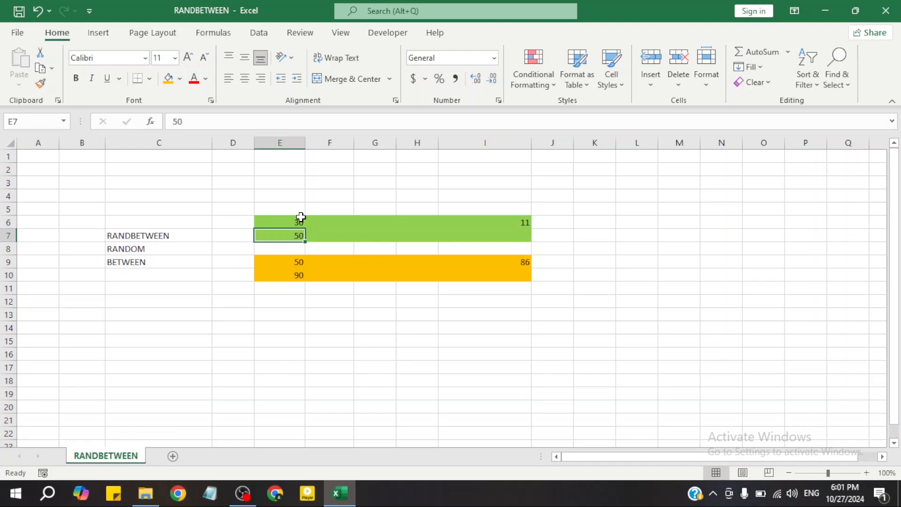
{"action": "left_click", "coordinate": [300, 222]}
{"action": "left_click", "coordinate": [298, 236]}
{"action": "type", "text": "40"}
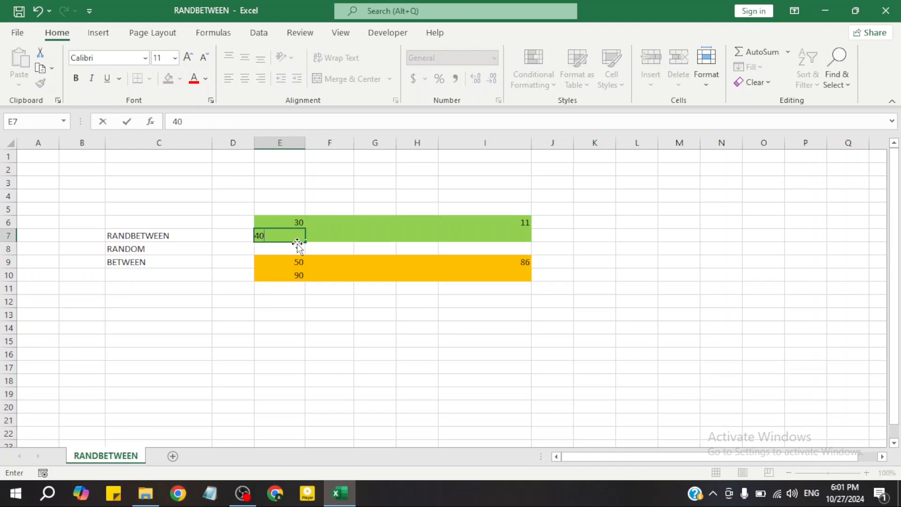
{"action": "key", "text": "Return"}
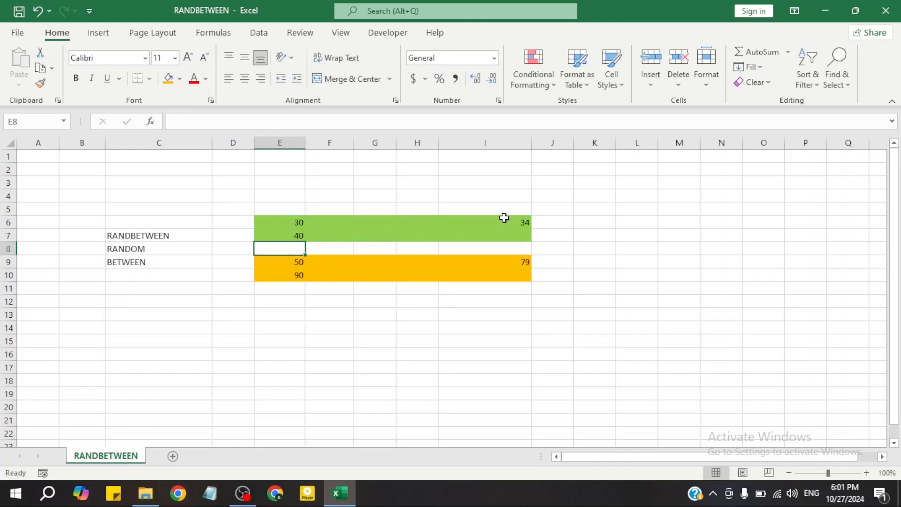
- Check the first example's RANDBETWEEN formula in cell I6 against the limits in E6 and E7
{"action": "left_click", "coordinate": [533, 222]}
{"action": "left_click", "coordinate": [521, 222]}
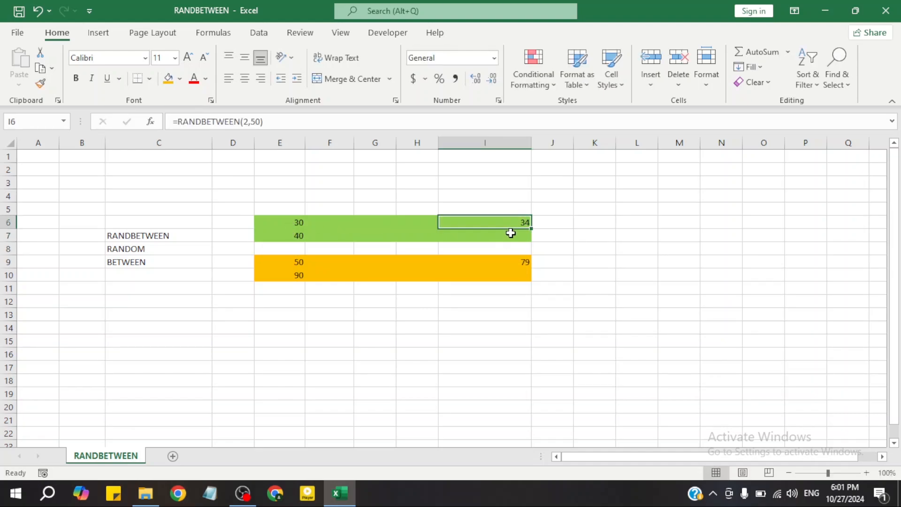
{"action": "left_click", "coordinate": [511, 233]}
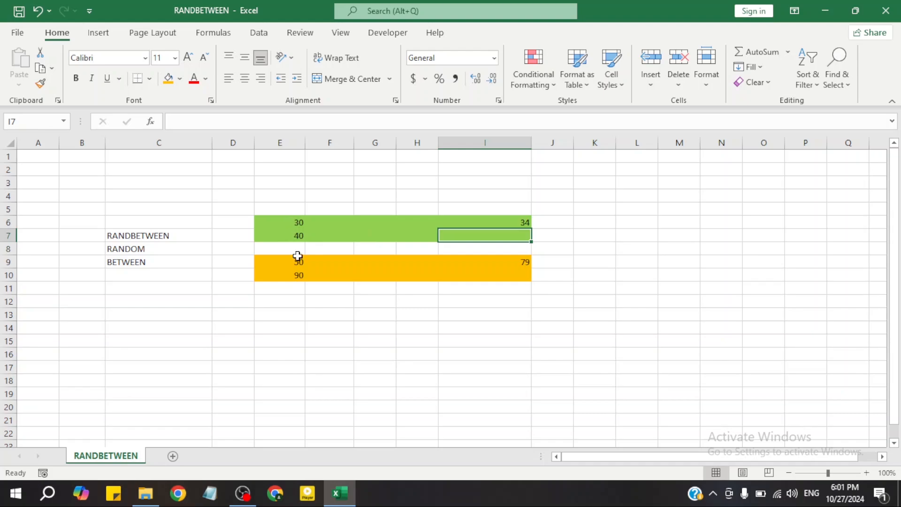
{"action": "left_click", "coordinate": [294, 224]}
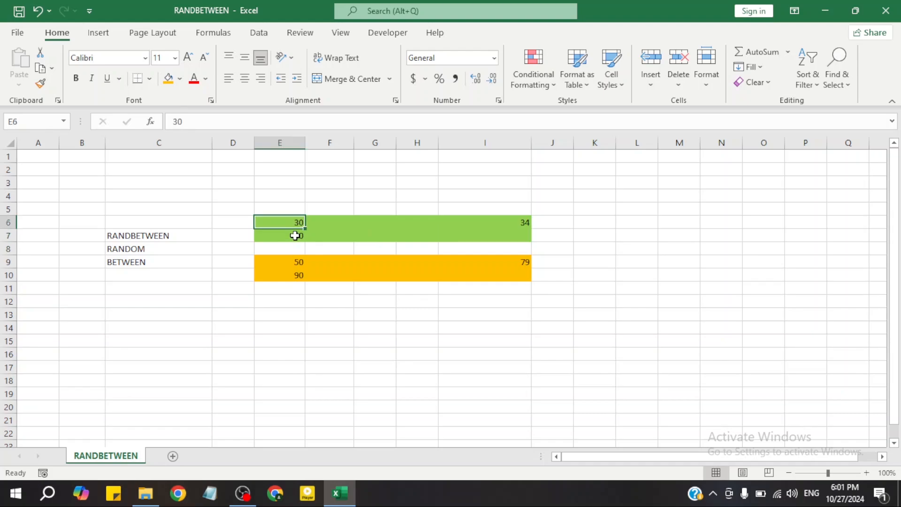
{"action": "left_click", "coordinate": [295, 235]}
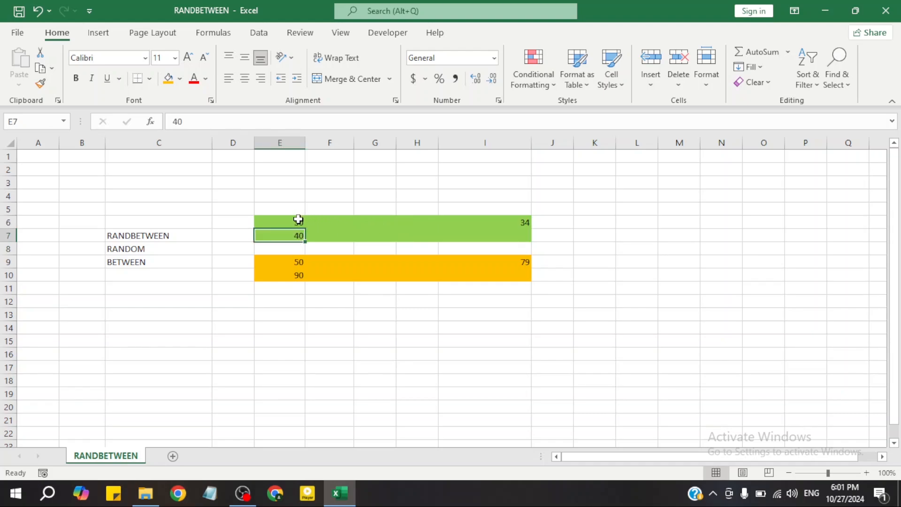
{"action": "left_click", "coordinate": [297, 220]}
{"action": "left_click", "coordinate": [520, 221]}
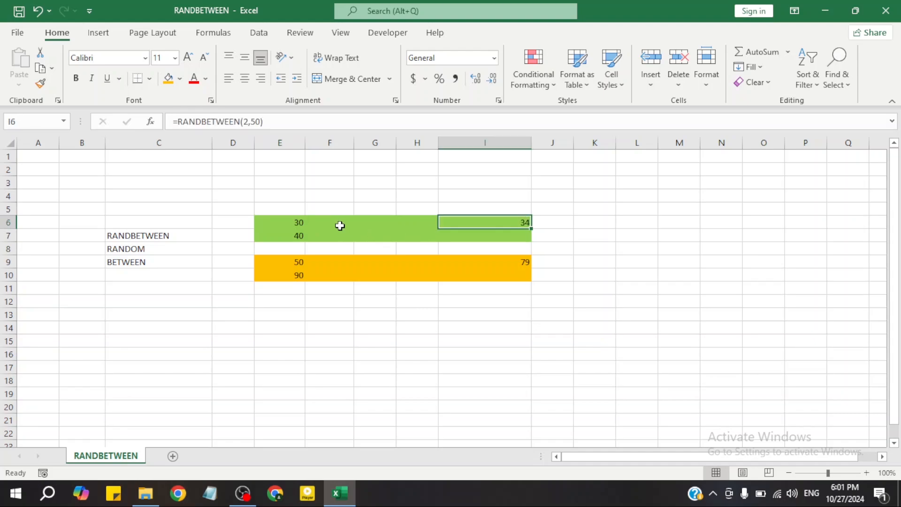
- Change the first example's limits to 35 in cell E6 and 37 in cell E7
{"action": "left_click", "coordinate": [294, 222]}
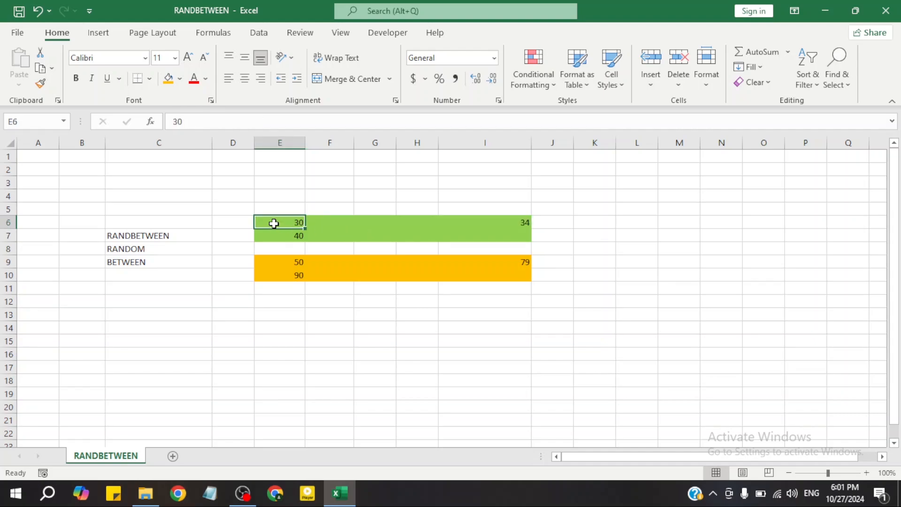
{"action": "type", "text": "35"}
{"action": "key", "text": "Return"}
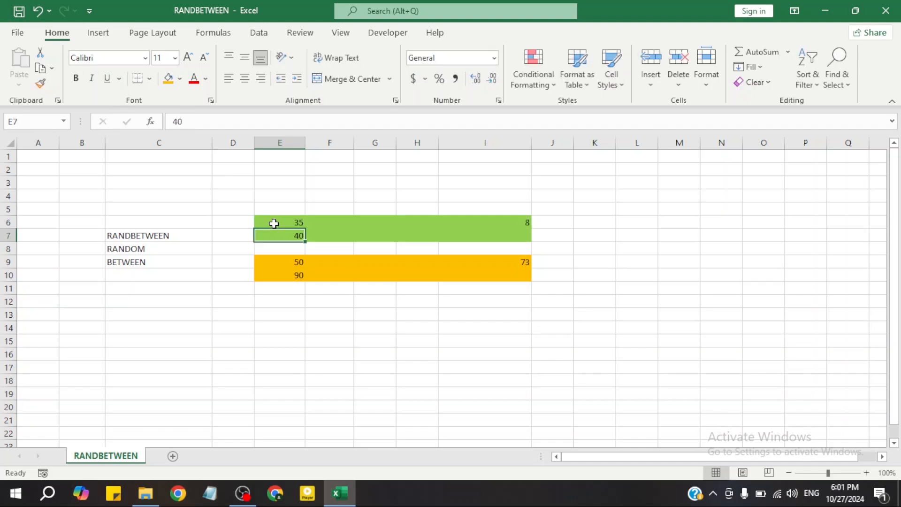
{"action": "left_click", "coordinate": [298, 223]}
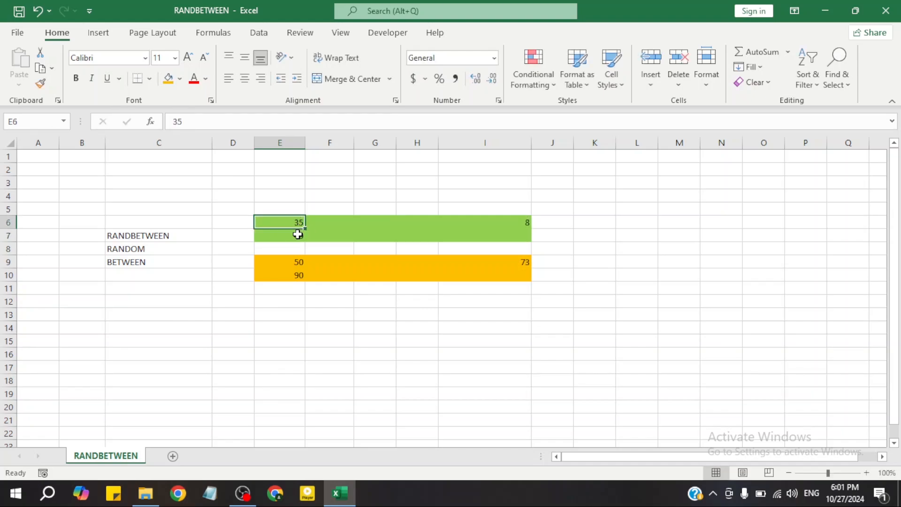
{"action": "left_click", "coordinate": [298, 236]}
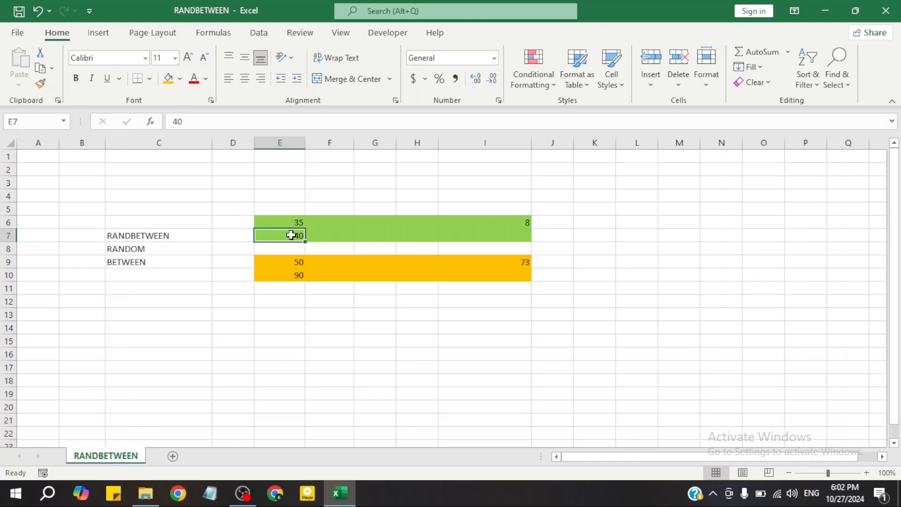
{"action": "type", "text": "37"}
{"action": "key", "text": "Return"}
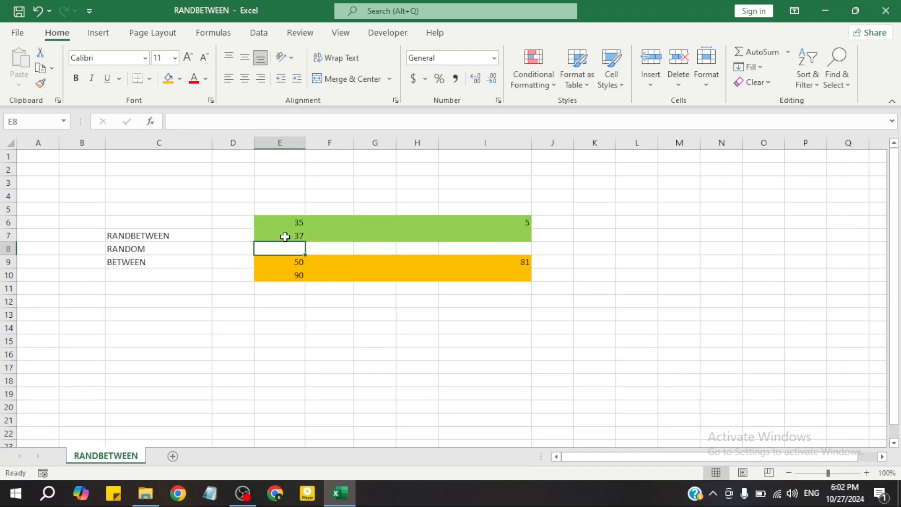
- Inspect the RANDBETWEEN formulas in cells I6 and I9, re-entering each one as it stands to recalculate the random numbers
{"action": "left_click", "coordinate": [295, 226]}
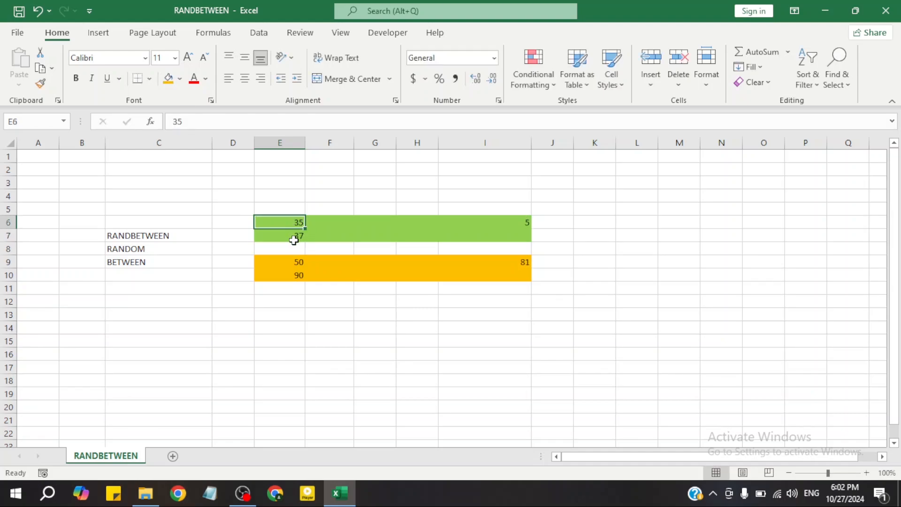
{"action": "left_click", "coordinate": [294, 240]}
{"action": "left_click", "coordinate": [525, 223]}
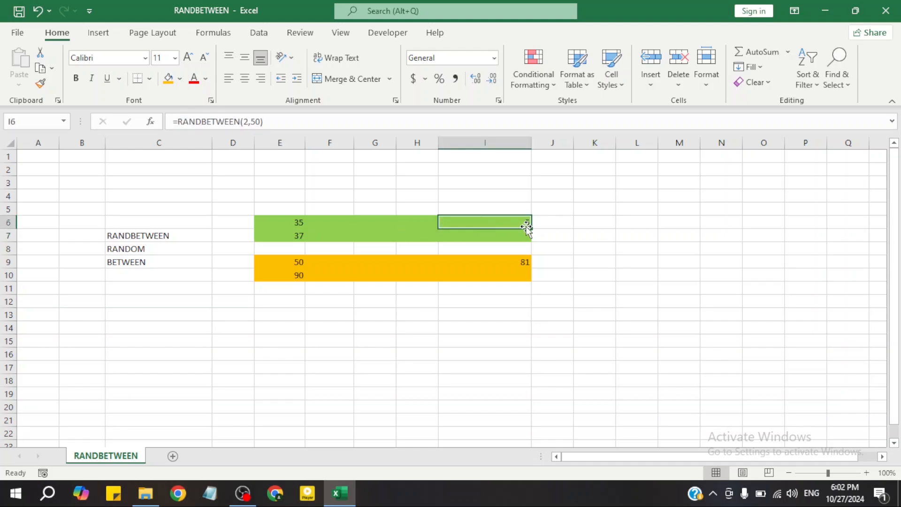
{"action": "double_click", "coordinate": [525, 224]}
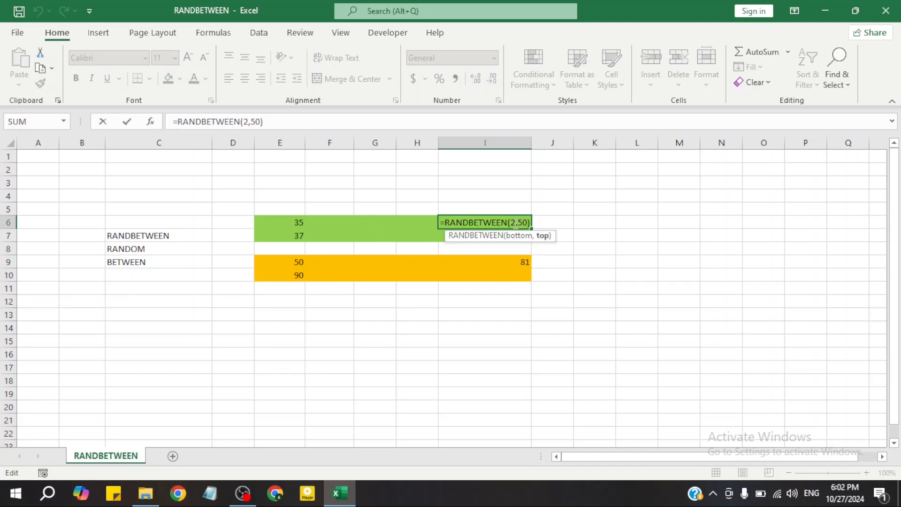
{"action": "key", "text": "Return"}
{"action": "left_click", "coordinate": [514, 223]}
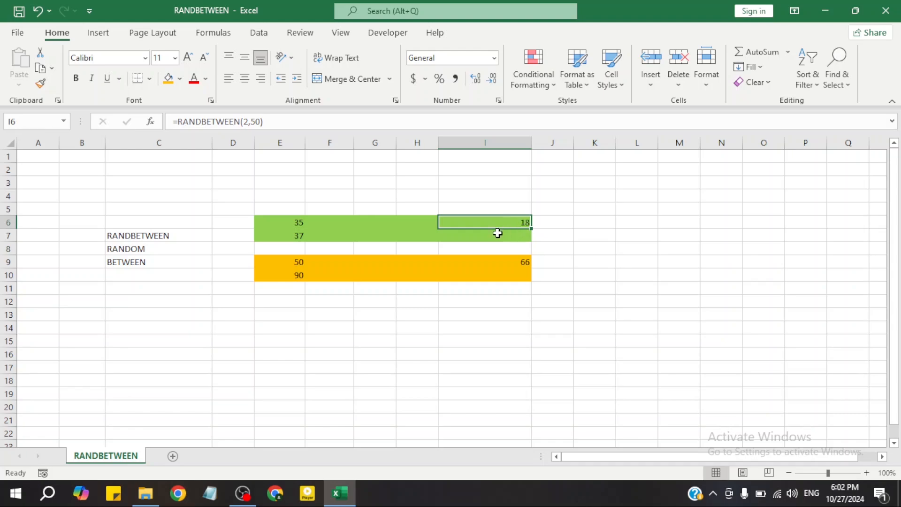
{"action": "left_click", "coordinate": [591, 244]}
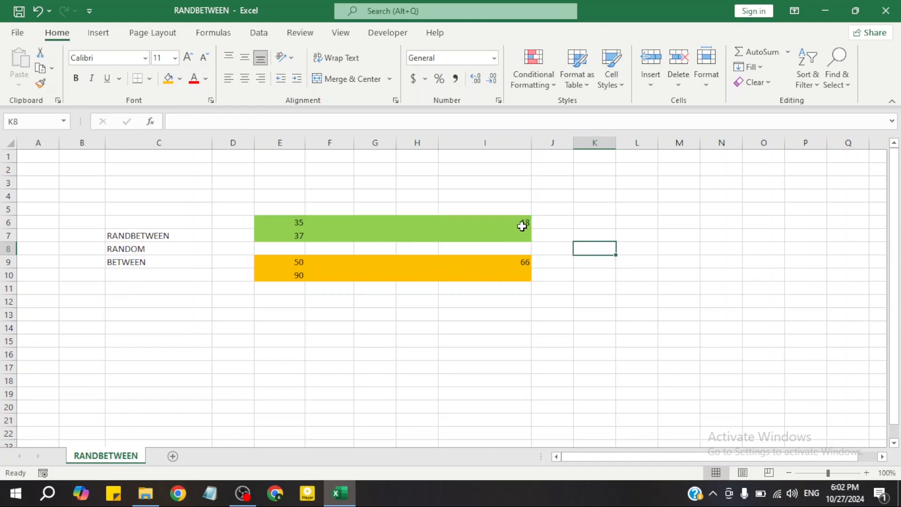
{"action": "left_click", "coordinate": [521, 223]}
{"action": "key", "text": "Return"}
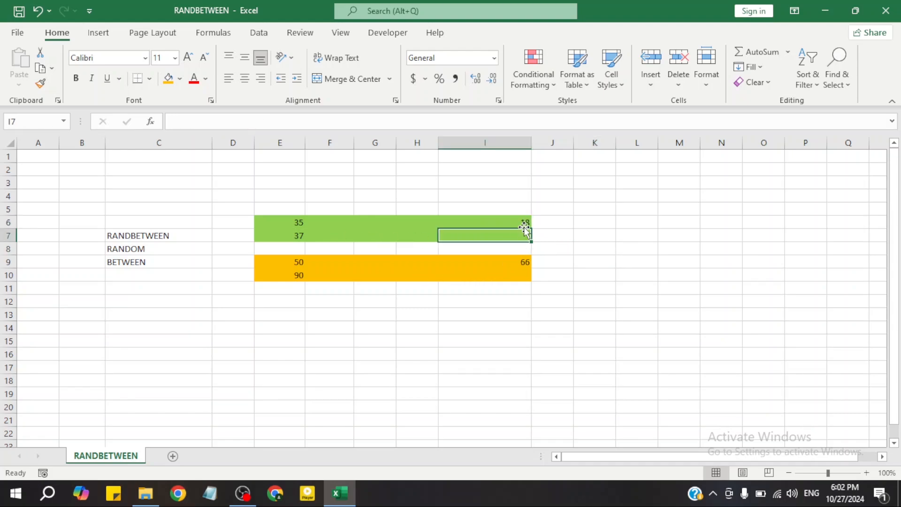
{"action": "left_click", "coordinate": [523, 223]}
{"action": "double_click", "coordinate": [521, 263]}
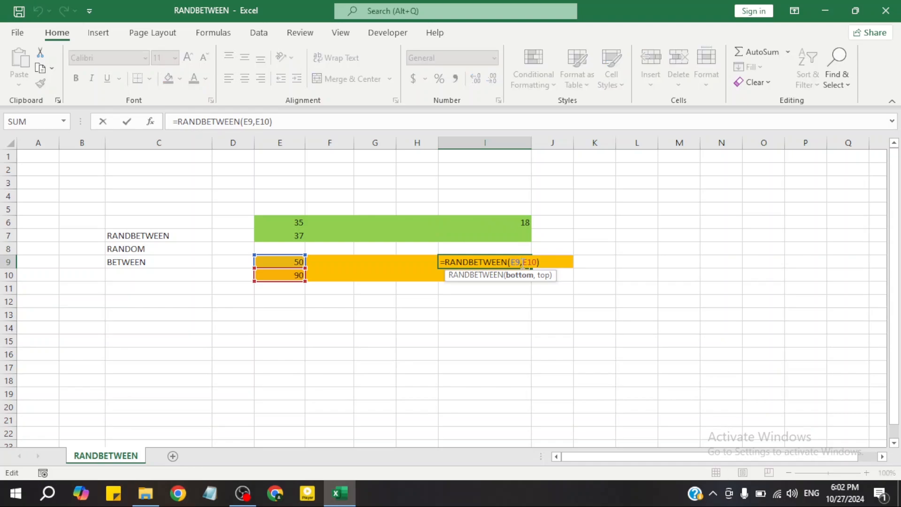
{"action": "key", "text": "Return"}
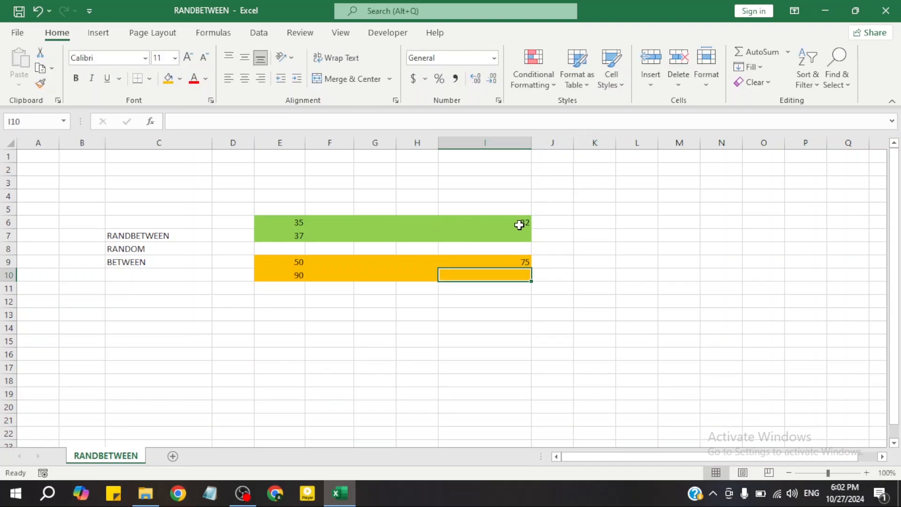
- Compare the typed-value formula in I6 and the cell-reference formula in I9 with their limits in E6:E7 and E9:E10
{"action": "left_click", "coordinate": [519, 225]}
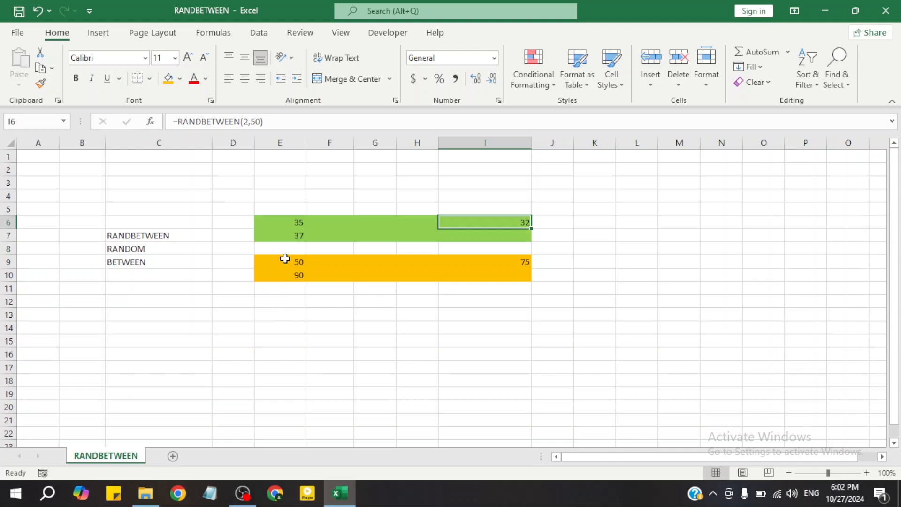
{"action": "left_click", "coordinate": [514, 264]}
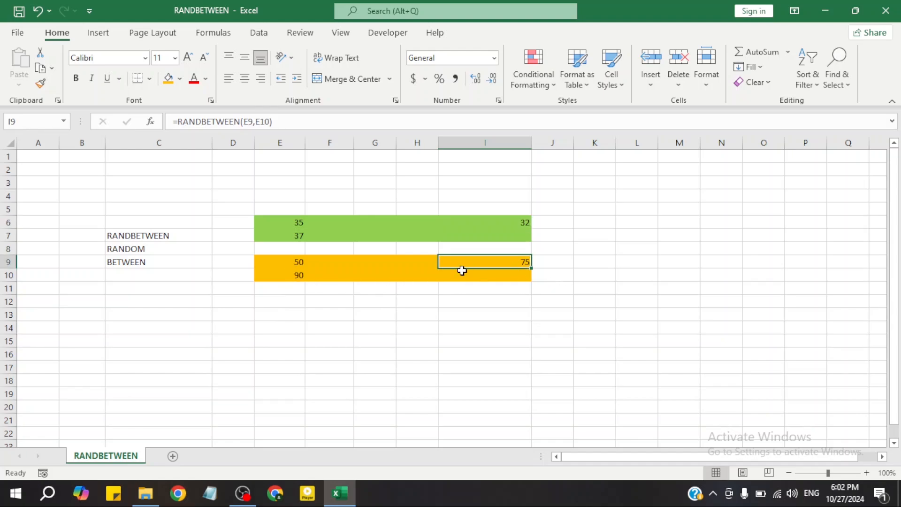
{"action": "left_click", "coordinate": [298, 261]}
{"action": "left_click", "coordinate": [298, 273]}
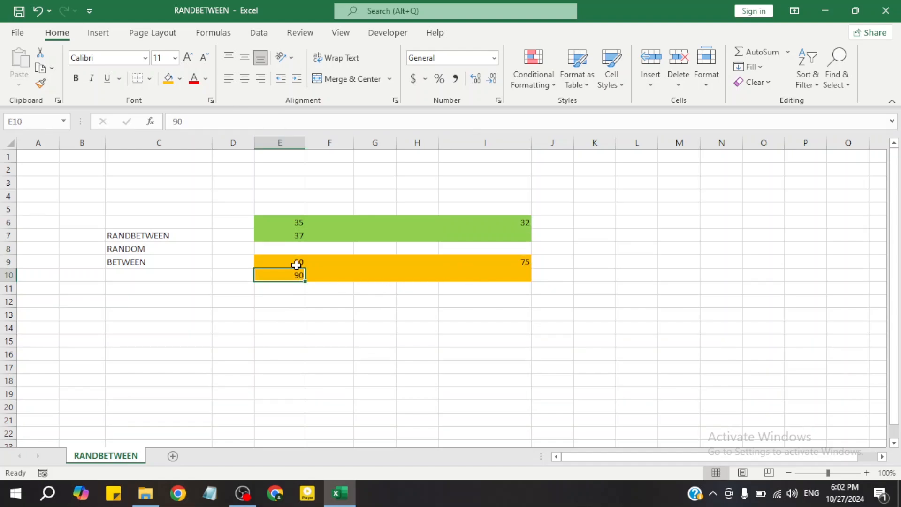
{"action": "left_click", "coordinate": [297, 263]}
{"action": "left_click", "coordinate": [297, 275]}
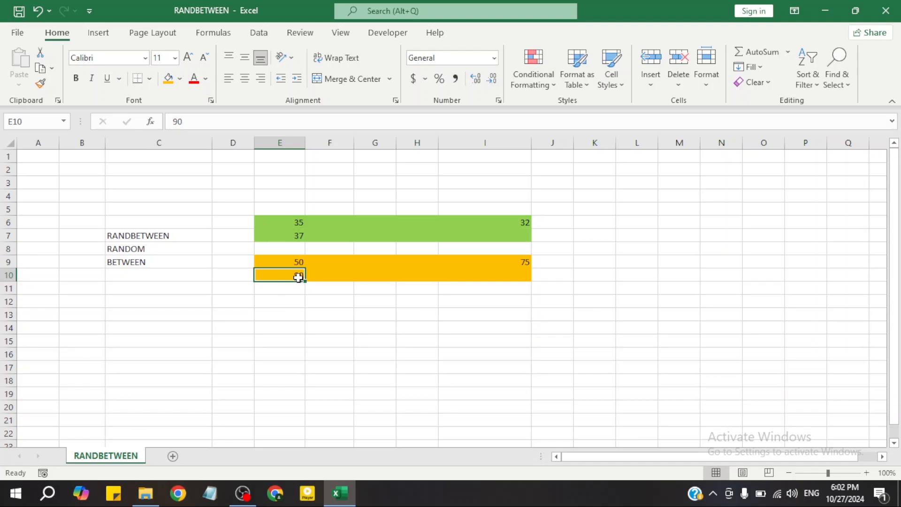
{"action": "left_click", "coordinate": [522, 264]}
{"action": "left_click", "coordinate": [294, 262]}
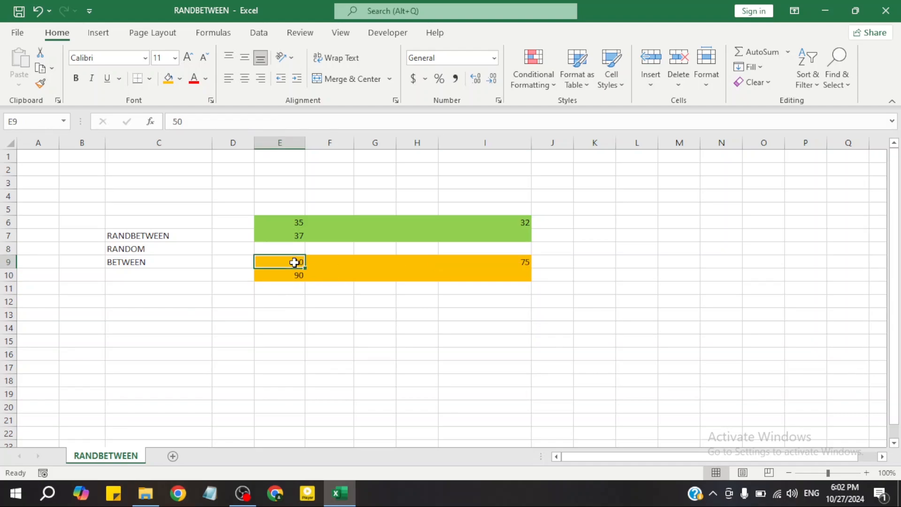
{"action": "left_click_drag", "start_coordinate": [295, 220], "coordinate": [294, 233]}
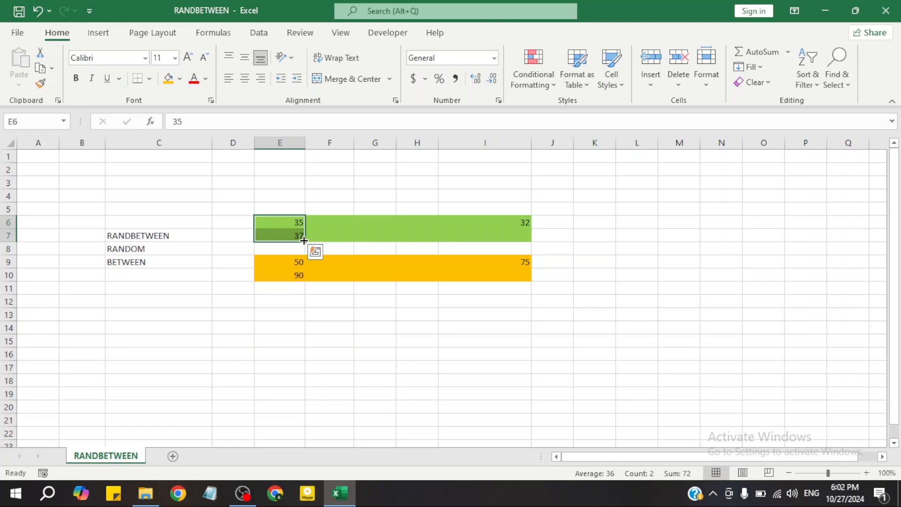
{"action": "left_click", "coordinate": [519, 225]}
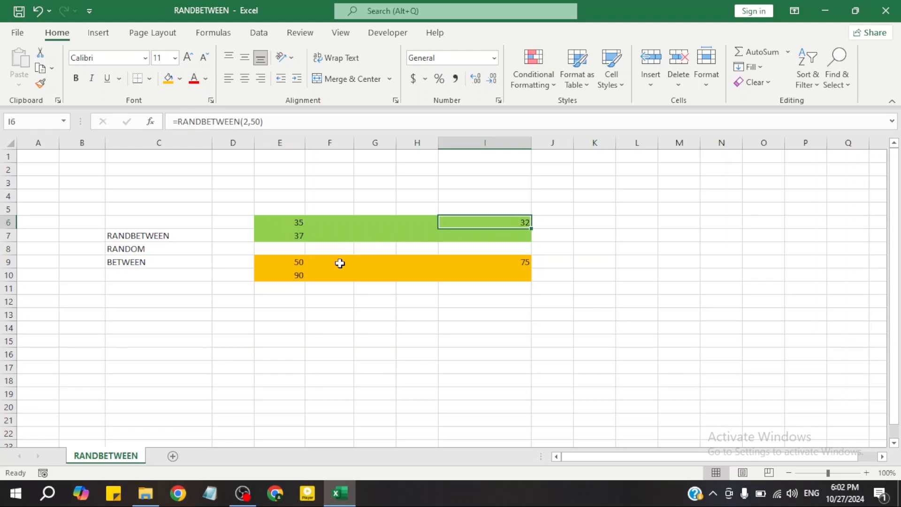
{"action": "left_click", "coordinate": [286, 263]}
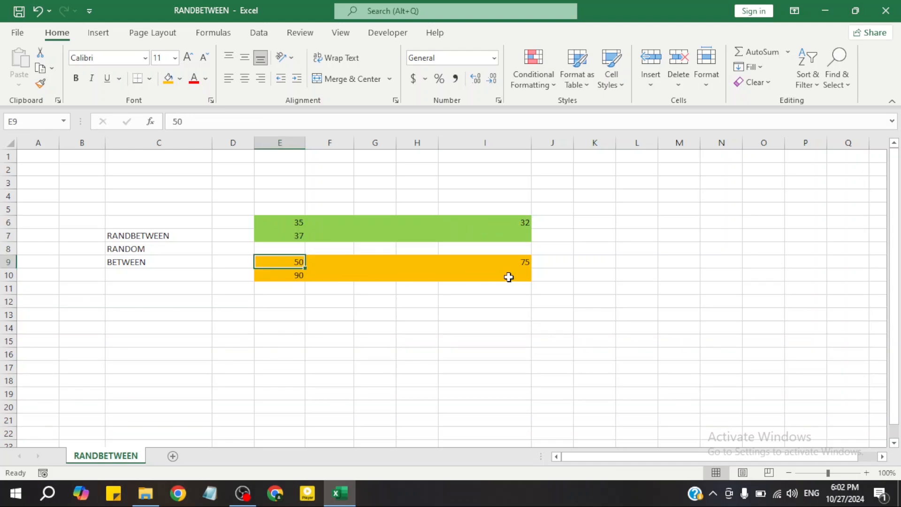
{"action": "left_click", "coordinate": [524, 263]}
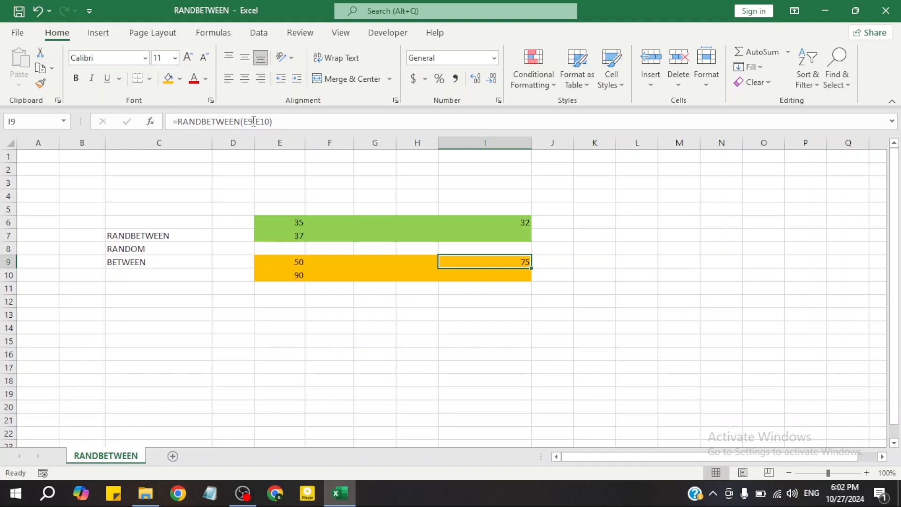
- Change the second example's limits to 2 in cell E9 and 5 in cell E10
{"action": "left_click", "coordinate": [292, 262]}
{"action": "left_click", "coordinate": [291, 276]}
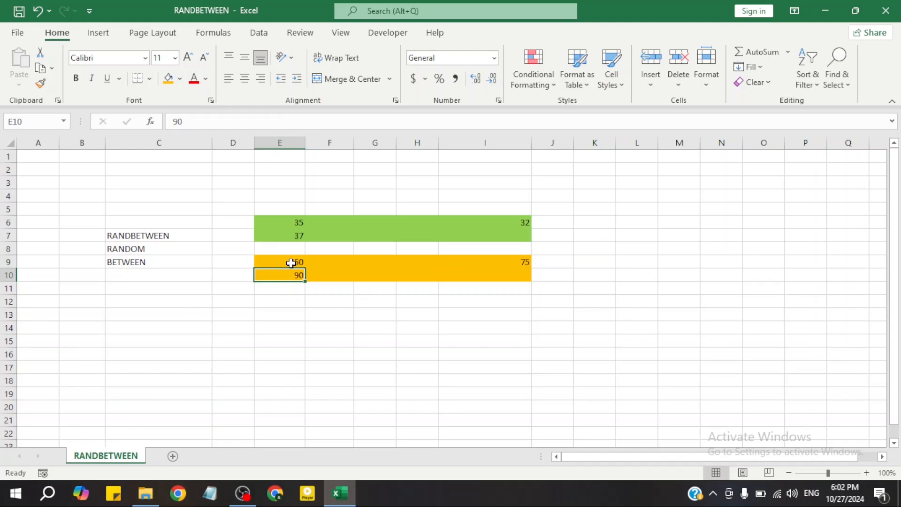
{"action": "left_click", "coordinate": [291, 263]}
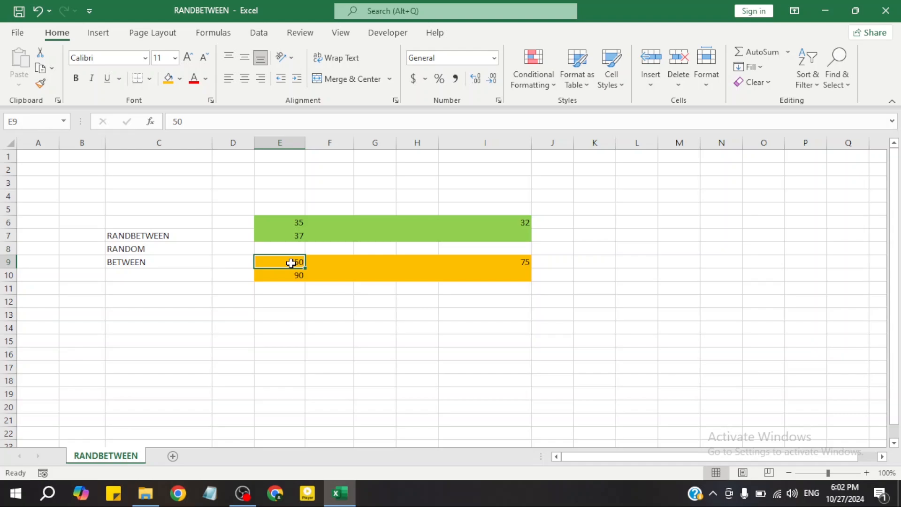
{"action": "type", "text": "2"}
{"action": "key", "text": "Return"}
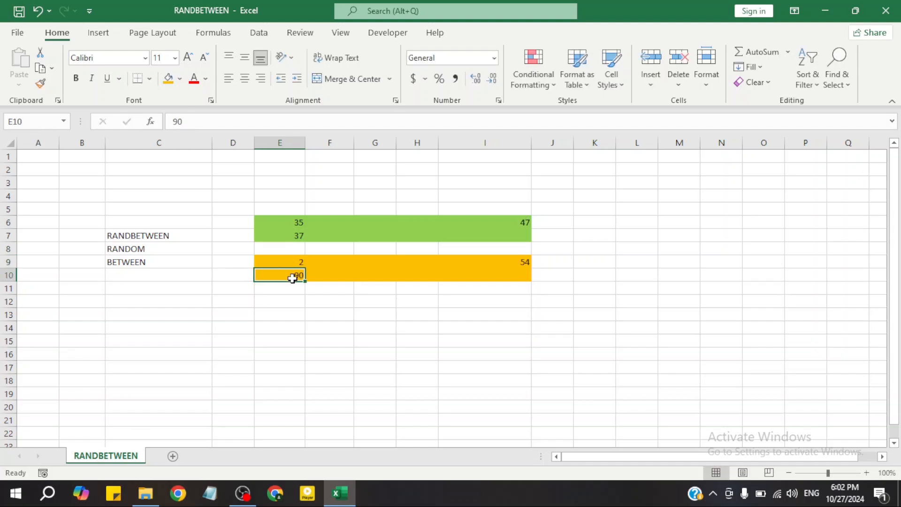
{"action": "type", "text": "5"}
{"action": "key", "text": "Return"}
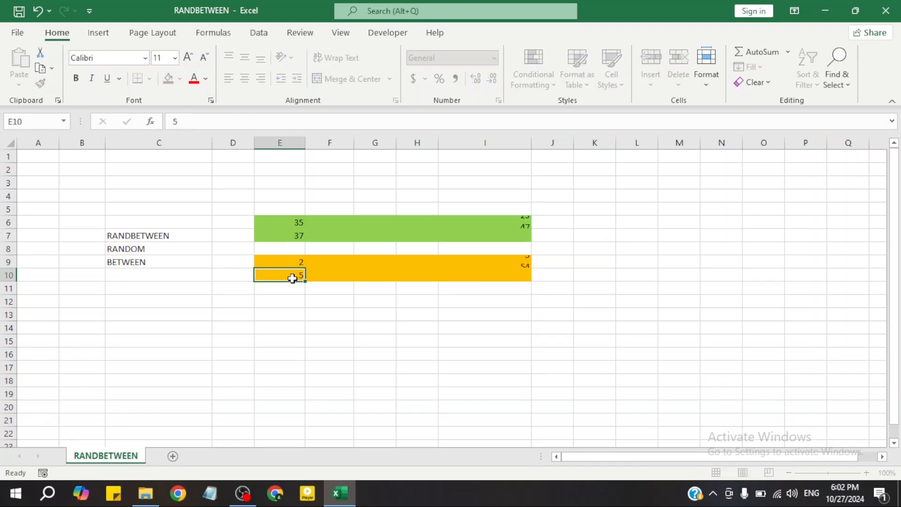
- Check the random number in cell I9 against the second example's limits in E9:E10
{"action": "left_click", "coordinate": [294, 260]}
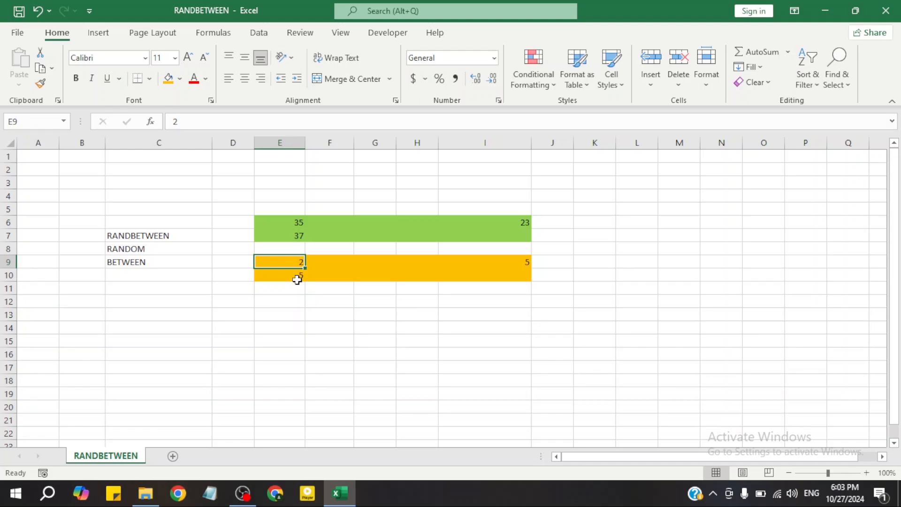
{"action": "left_click", "coordinate": [298, 275]}
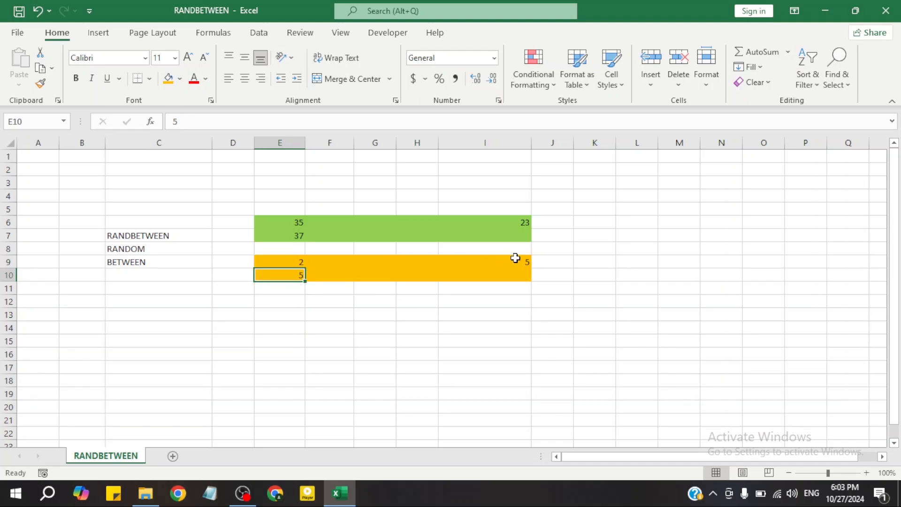
{"action": "left_click", "coordinate": [513, 258]}
{"action": "left_click", "coordinate": [297, 223]}
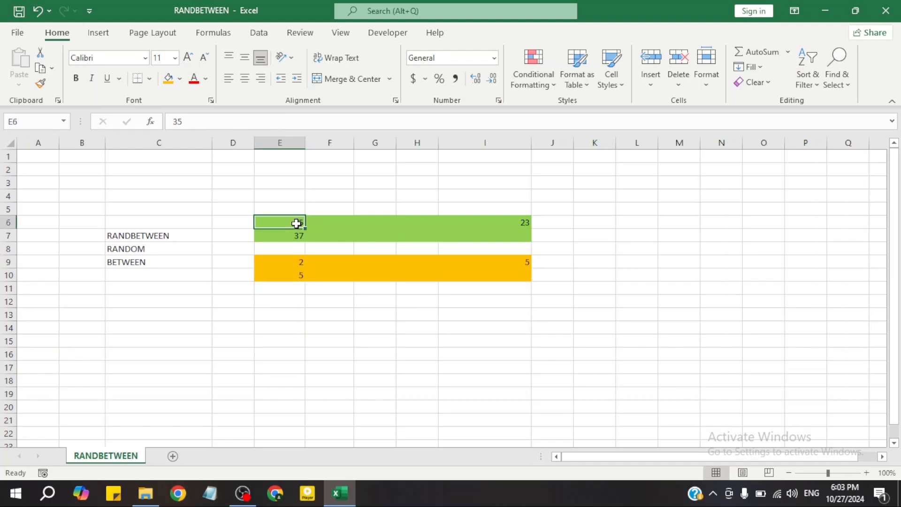
{"action": "left_click_drag", "start_coordinate": [297, 262], "coordinate": [298, 271]}
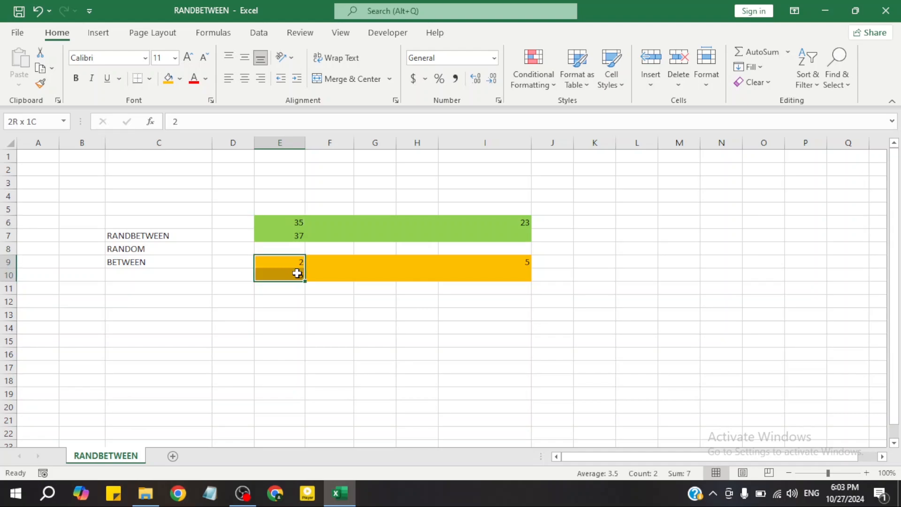
{"action": "left_click", "coordinate": [510, 266]}
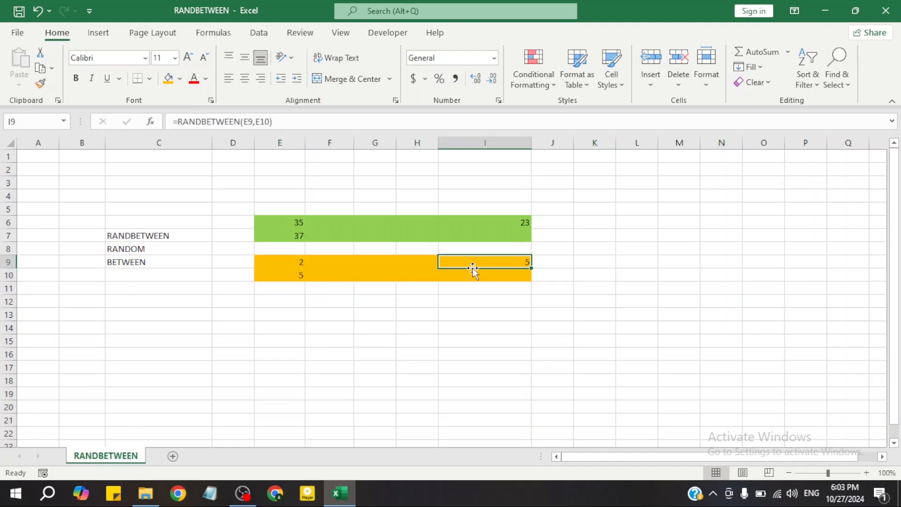
- Change the first example's limits to 2 in cell E6 and 5 in cell E7
{"action": "left_click", "coordinate": [293, 222]}
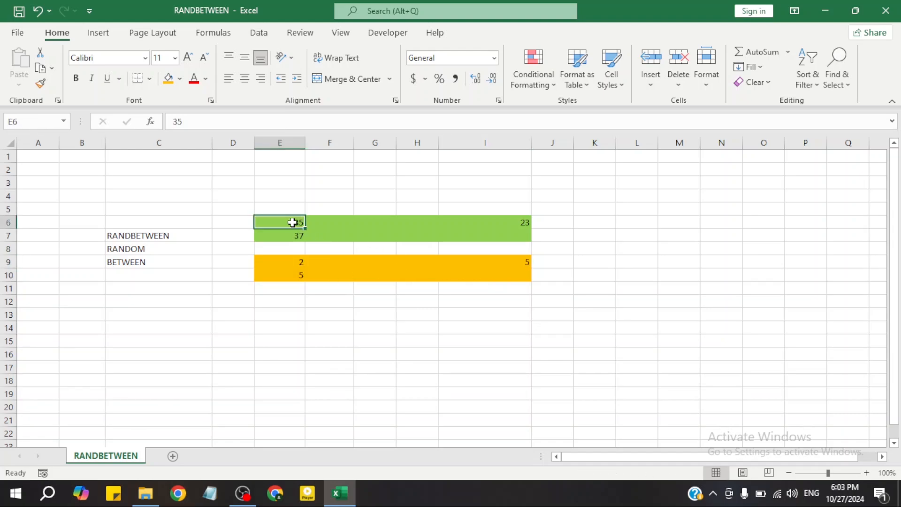
{"action": "type", "text": "2"}
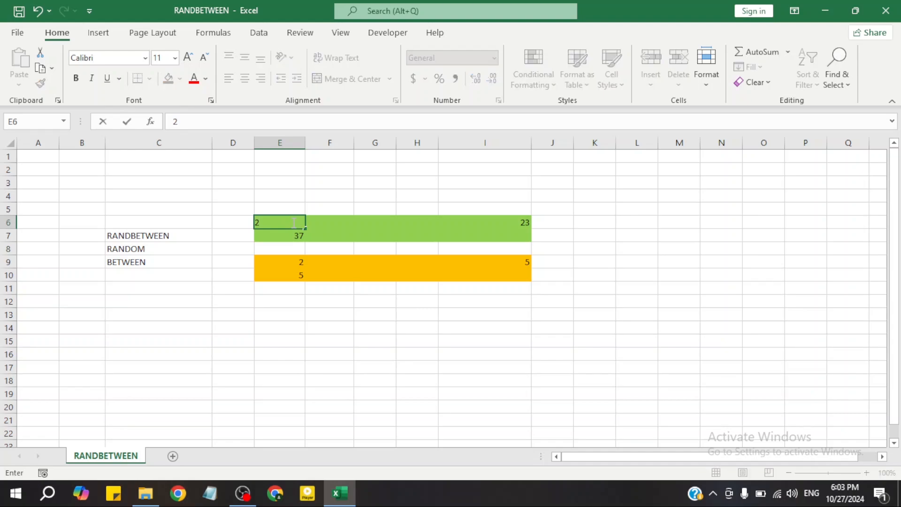
{"action": "key", "text": "Return"}
{"action": "type", "text": "6"}
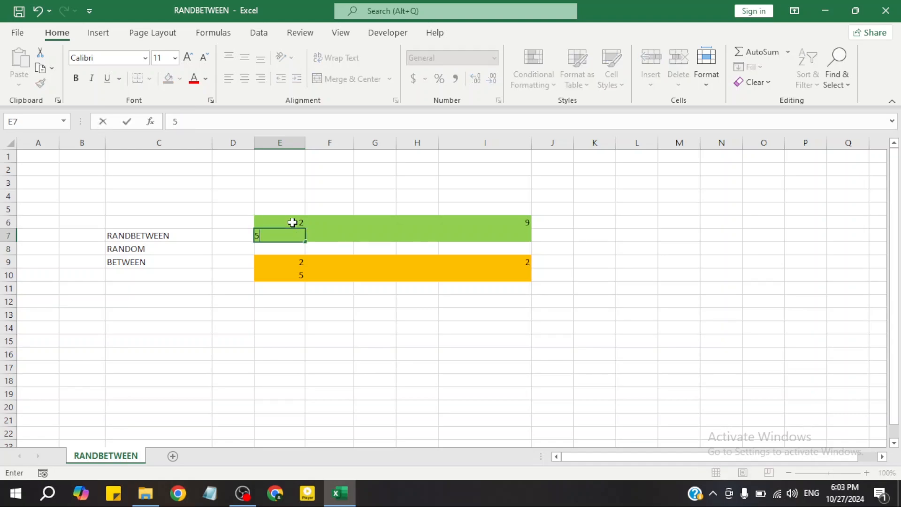
{"action": "key", "text": "Return"}
- Compare the random numbers in I9 and I6 with the limits of their own examples in column E
{"action": "left_click", "coordinate": [296, 268]}
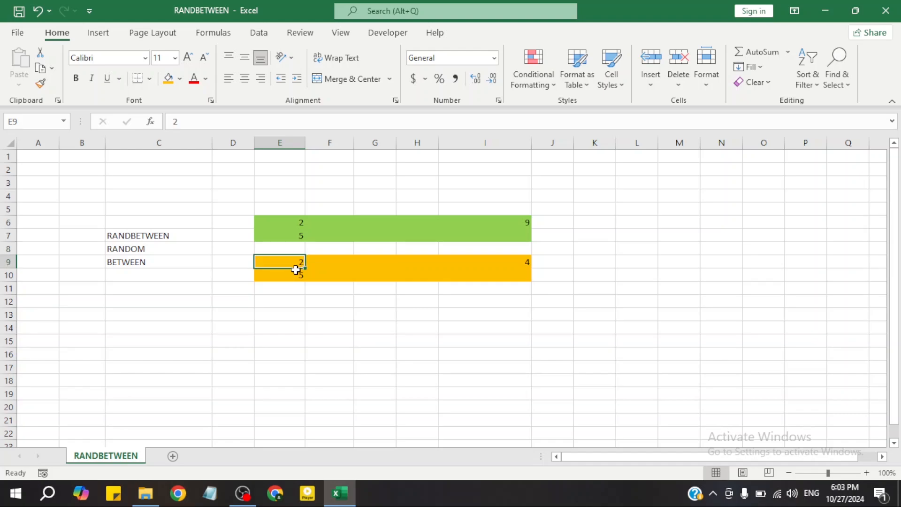
{"action": "left_click_drag", "start_coordinate": [295, 269], "coordinate": [294, 273]}
{"action": "left_click", "coordinate": [518, 263]}
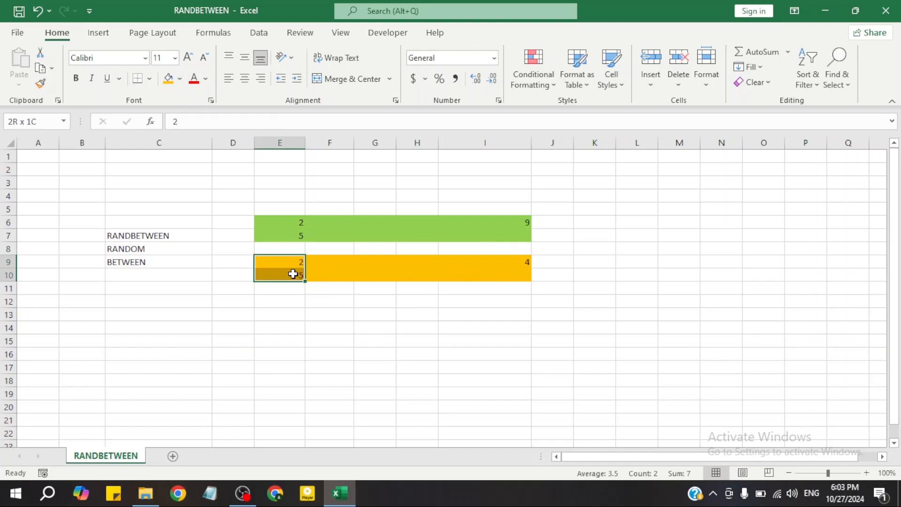
{"action": "left_click", "coordinate": [278, 226]}
{"action": "left_click", "coordinate": [523, 223]}
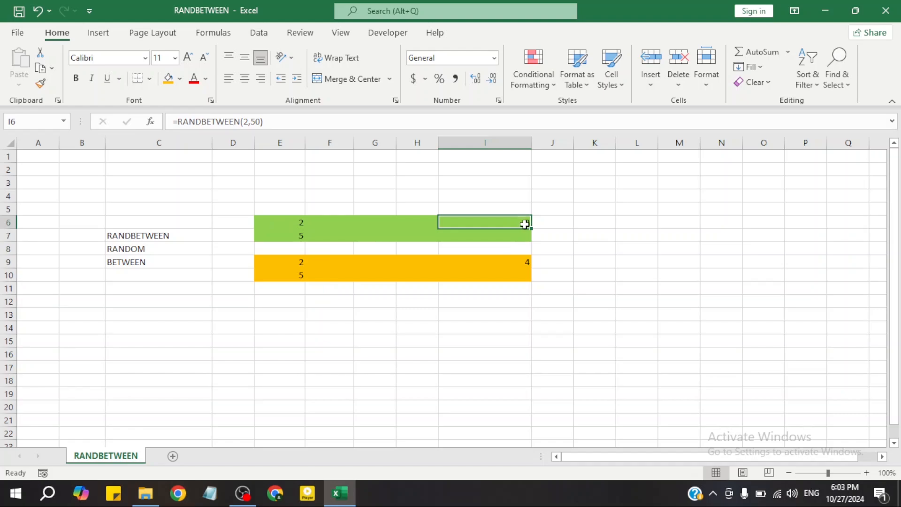
- Re-enter the RANDBETWEEN formulas in cells I6 and I9 as they stand to generate new random numbers
{"action": "double_click", "coordinate": [525, 225]}
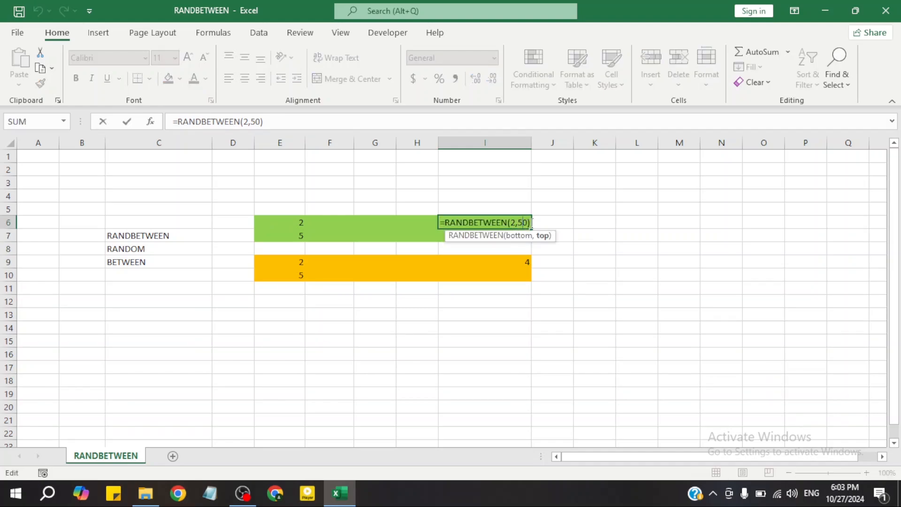
{"action": "key", "text": "Return"}
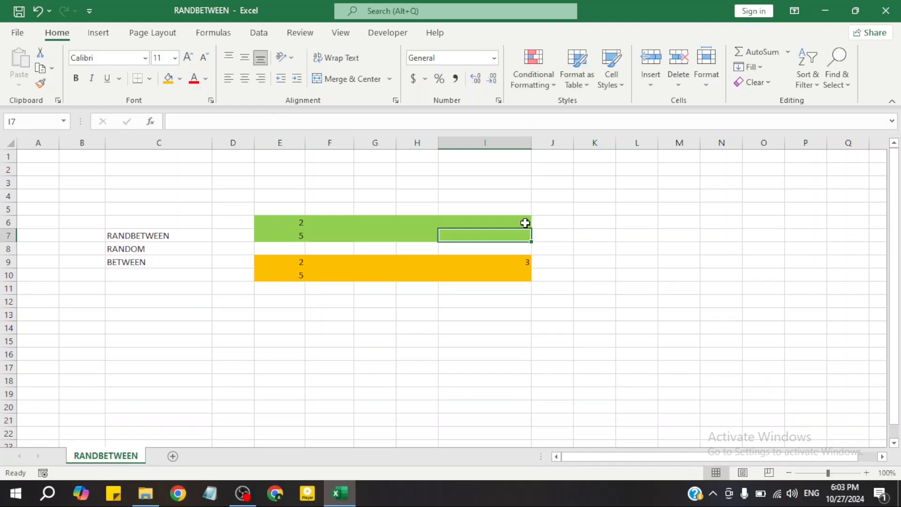
{"action": "left_click", "coordinate": [517, 261]}
{"action": "double_click", "coordinate": [517, 261]}
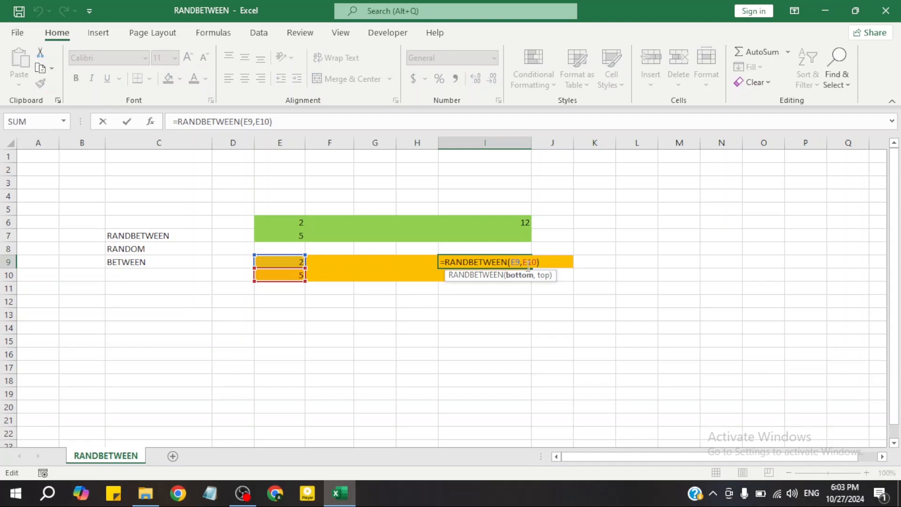
{"action": "key", "text": "Return"}
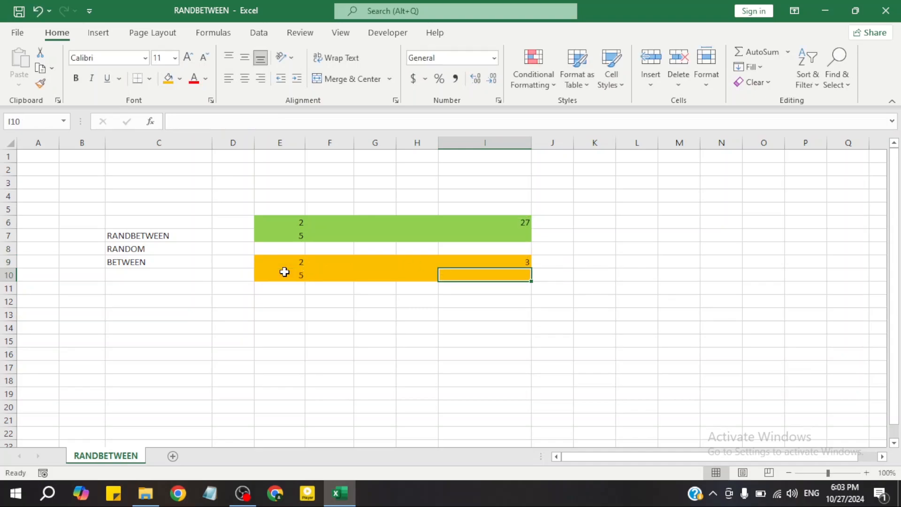